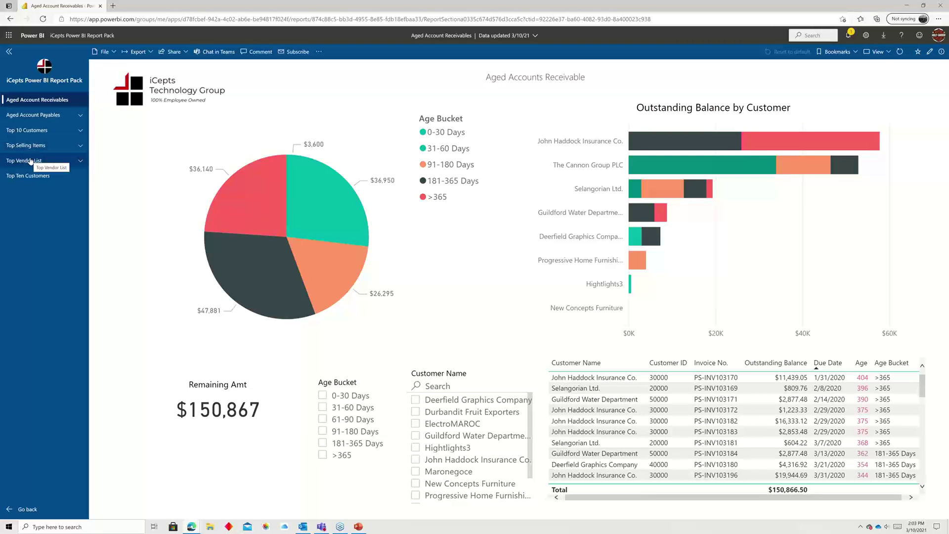
Step: Open the Aged Account Receivables report and view only its 0-30 Days age bucket, clearing that filter again
{"action": "left_click", "coordinate": [60, 101]}
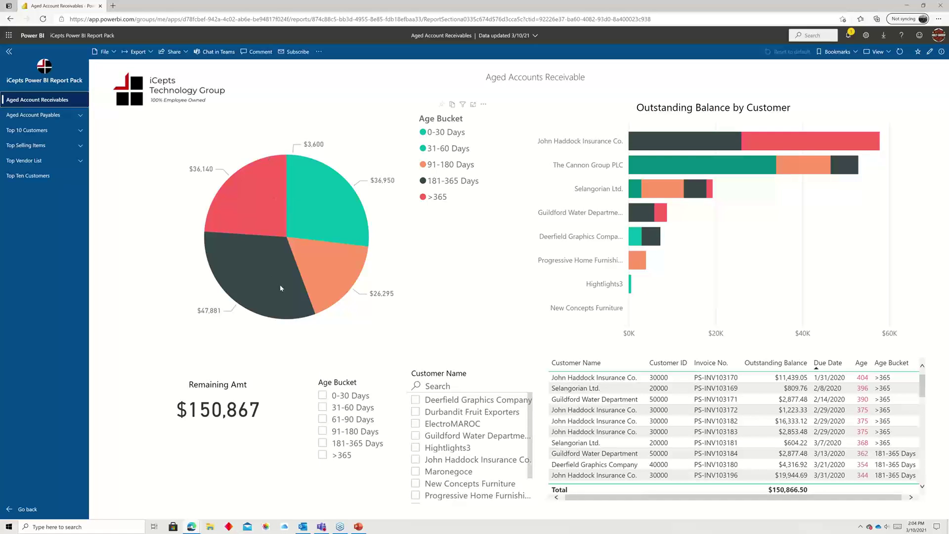
{"action": "mouse_move", "coordinate": [327, 278]}
{"action": "left_click", "coordinate": [322, 396]}
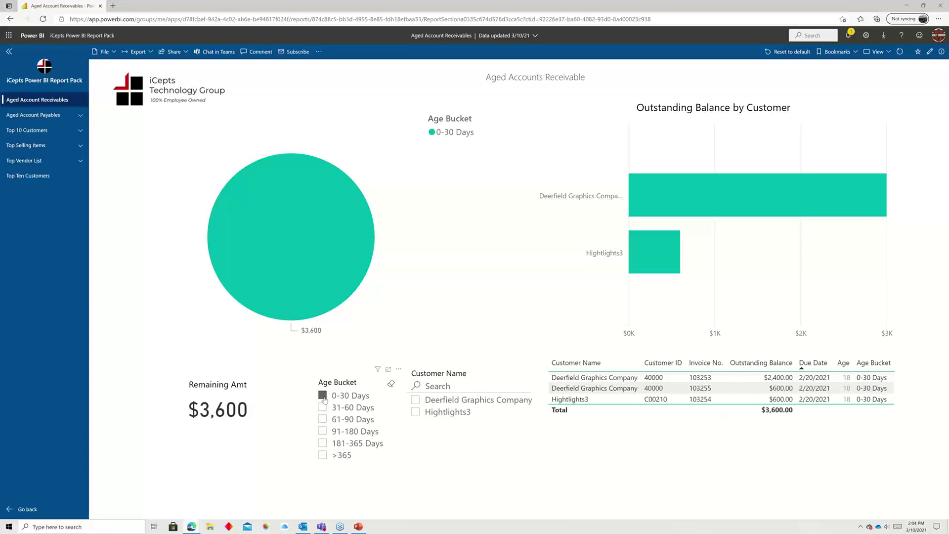
{"action": "left_click", "coordinate": [322, 397]}
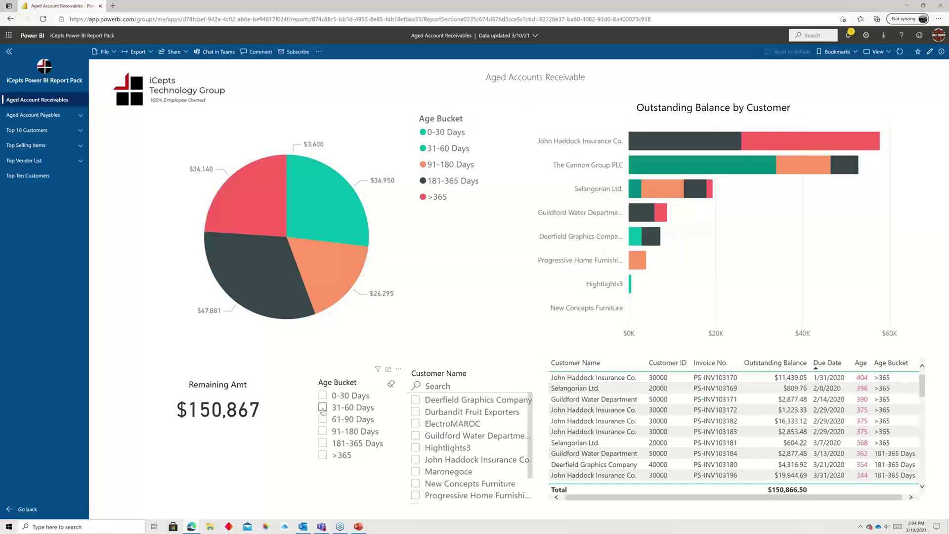
Step: View the receivables for the 31-60 Days, 91-180 Days and 61-90 Days age buckets one at a time
{"action": "left_click", "coordinate": [322, 408]}
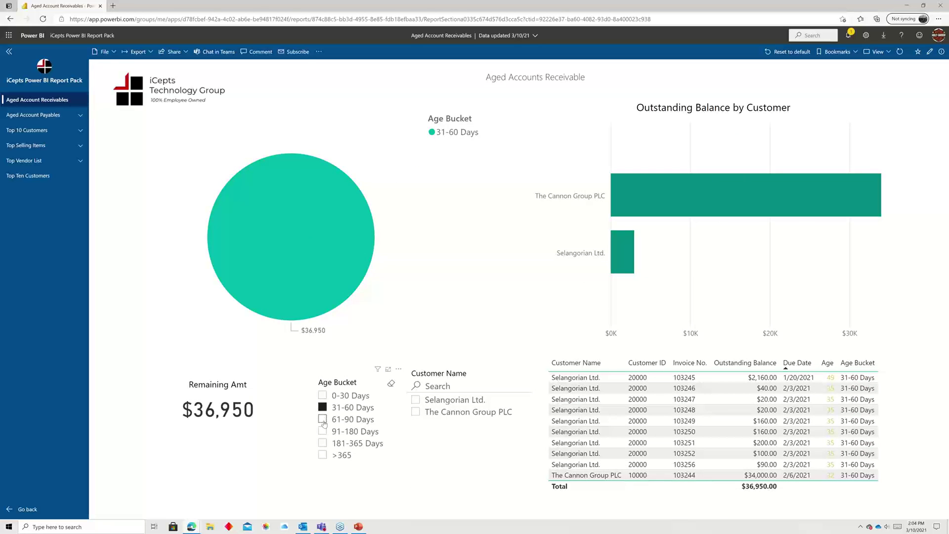
{"action": "left_click", "coordinate": [323, 419]}
{"action": "left_click", "coordinate": [323, 431]}
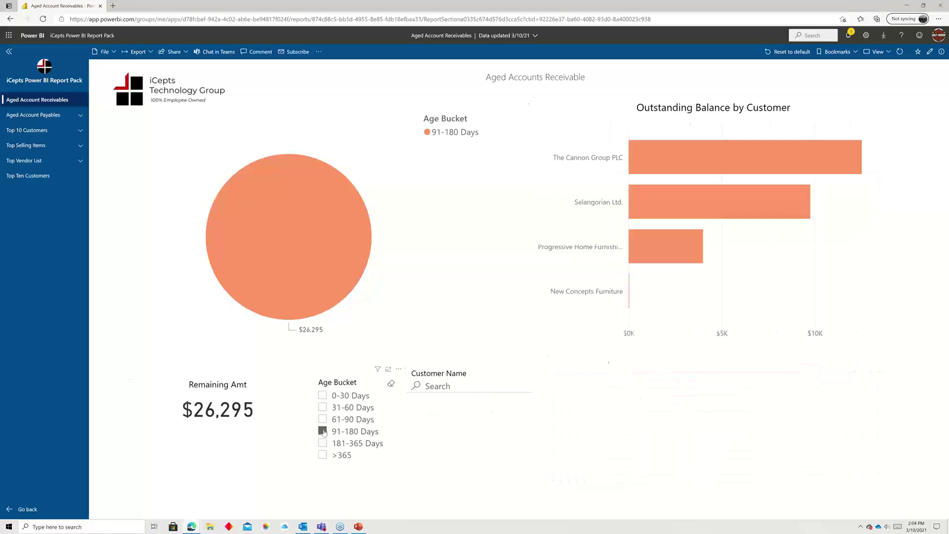
{"action": "left_click", "coordinate": [322, 420]}
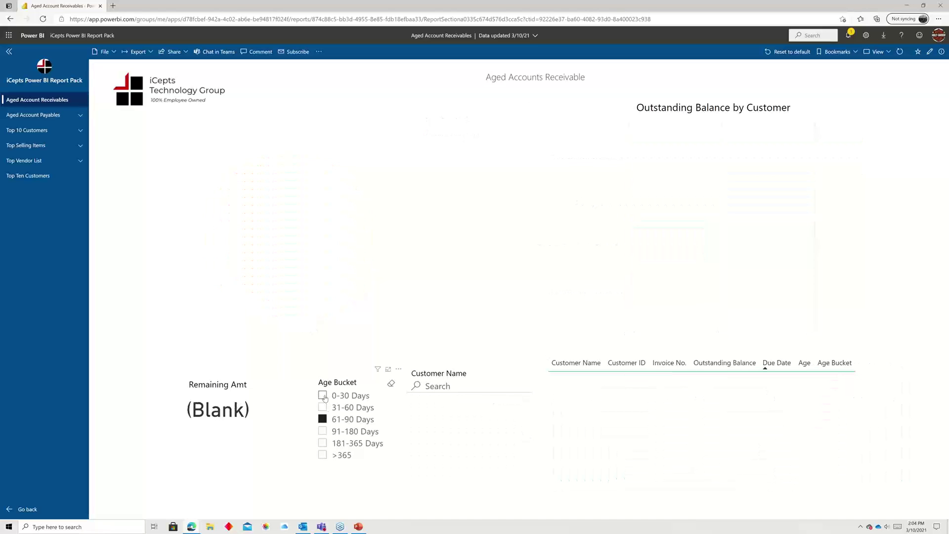
Step: Filter the receivables to 0-30 Days and Deerfield Graphics Company, and clear both filters after viewing
{"action": "left_click", "coordinate": [322, 396]}
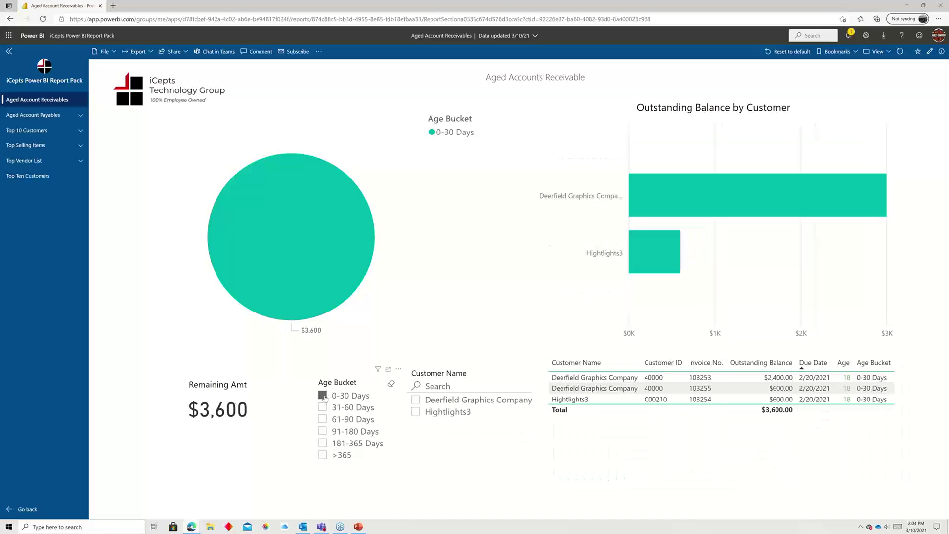
{"action": "left_click", "coordinate": [415, 400]}
{"action": "left_click", "coordinate": [416, 401]}
{"action": "left_click", "coordinate": [322, 395]}
Step: Open the Aged Account Payables report and highlight the AR Day Property Management, Spotsmeyer's Furnishings - DBA and CoolWood Technologies invoices individually, clearing the selection
{"action": "left_click", "coordinate": [46, 115]}
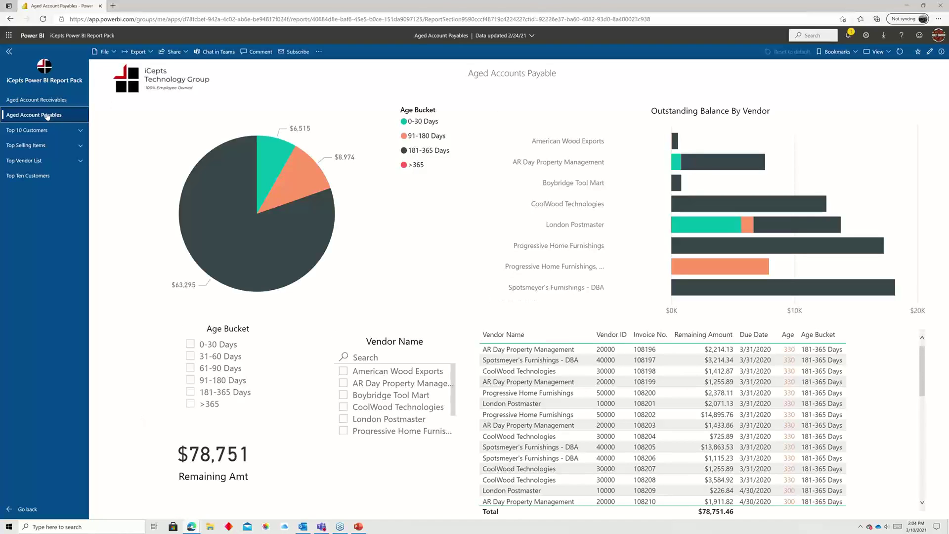
{"action": "left_click", "coordinate": [533, 351]}
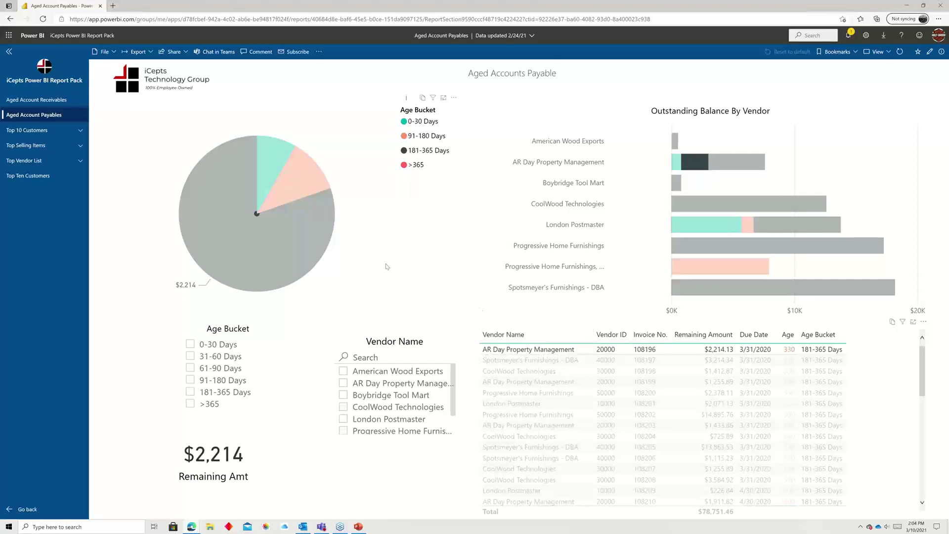
{"action": "left_click", "coordinate": [503, 362]}
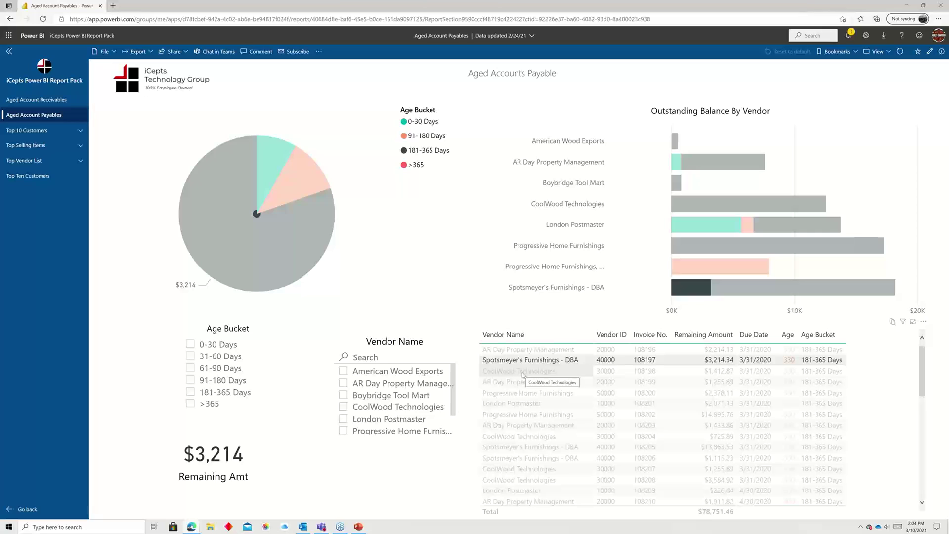
{"action": "left_click", "coordinate": [523, 375]}
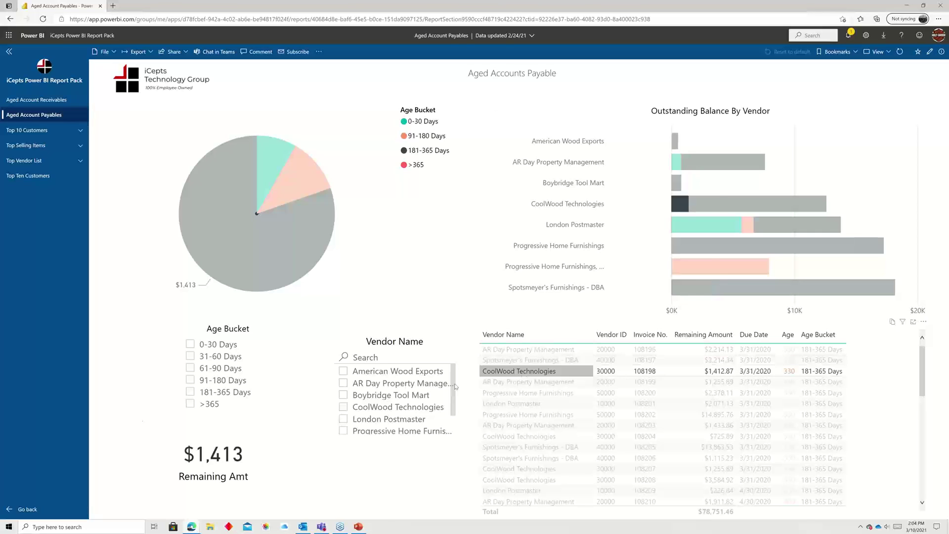
{"action": "left_click", "coordinate": [489, 352]}
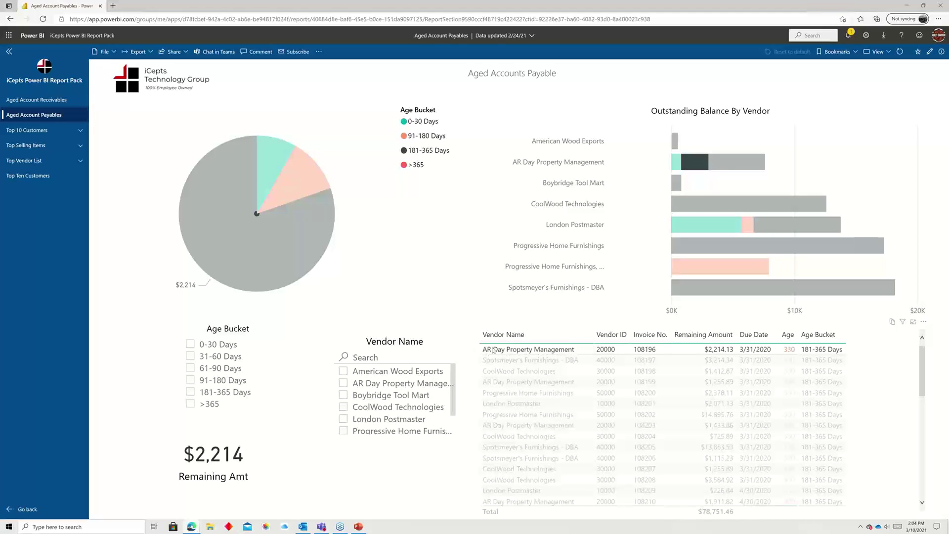
{"action": "left_click", "coordinate": [489, 350]}
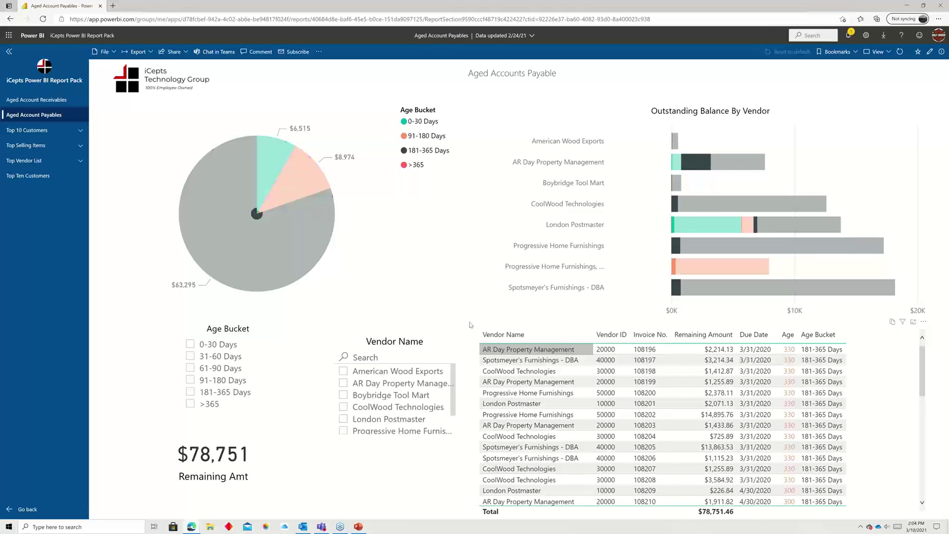
Step: Cross-filter the payables by the pie chart's 0-30 Days slice and clear that selection after viewing the invoices
{"action": "left_click", "coordinate": [273, 160]}
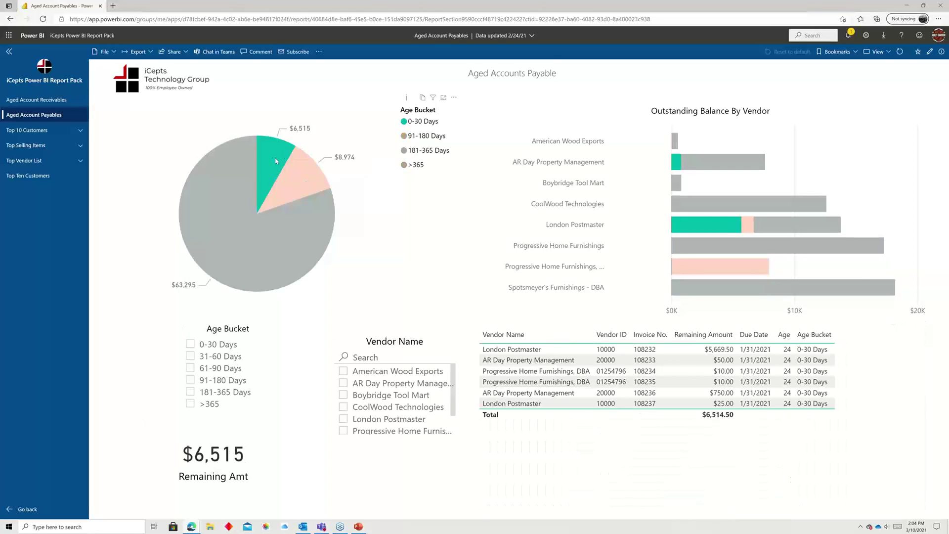
{"action": "mouse_move", "coordinate": [274, 167]}
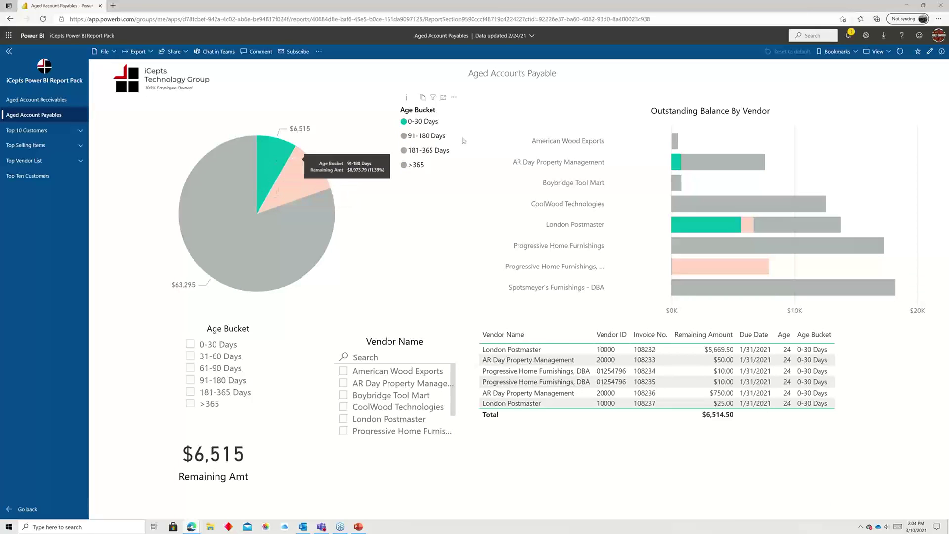
{"action": "left_click", "coordinate": [274, 163]}
Step: Open the Top 10 Customers report and view it for 2019 and for 2021, checking the available months
{"action": "left_click", "coordinate": [41, 136]}
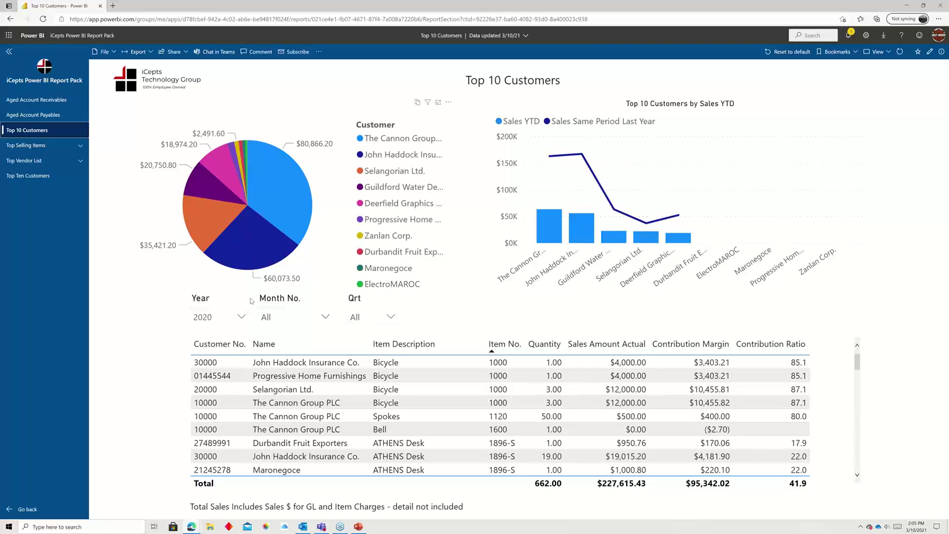
{"action": "left_click", "coordinate": [242, 318]}
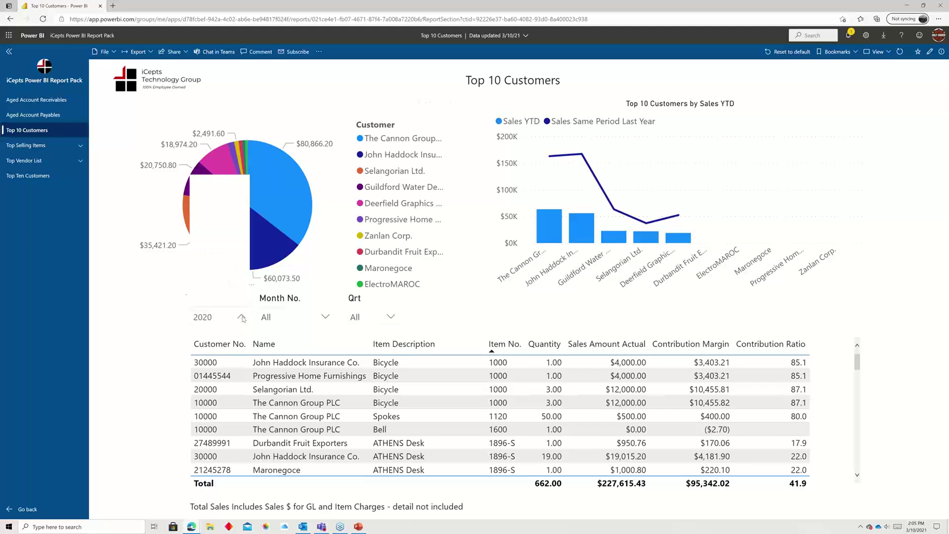
{"action": "left_click", "coordinate": [199, 183]}
{"action": "left_click", "coordinate": [199, 206]}
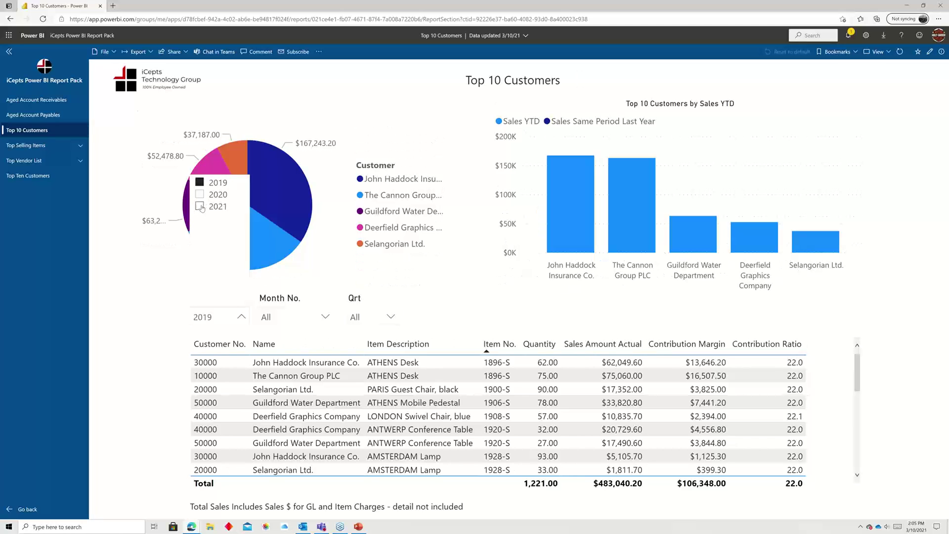
{"action": "left_click", "coordinate": [323, 318]}
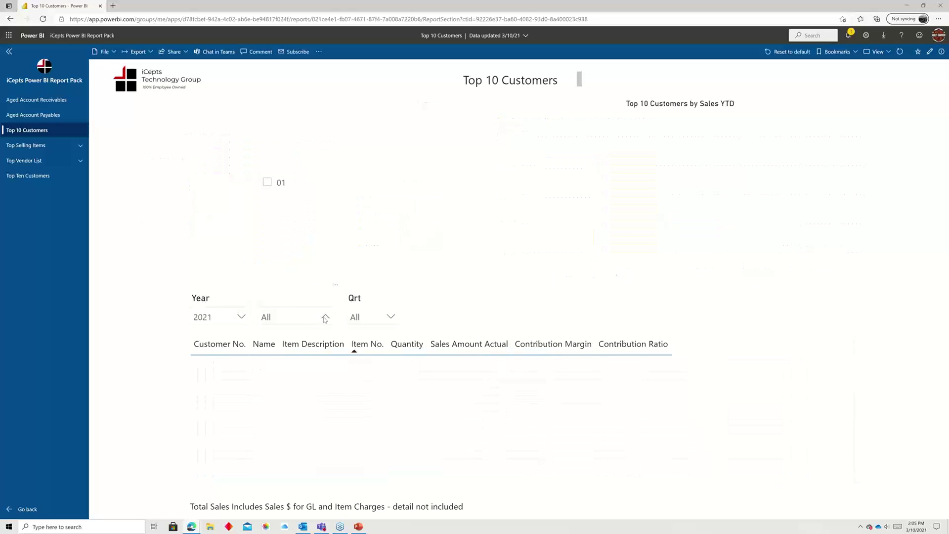
Step: Set the Top 10 Customers year filter to 2020 and check the quarter filter
{"action": "left_click", "coordinate": [240, 316]}
{"action": "left_click", "coordinate": [207, 194]}
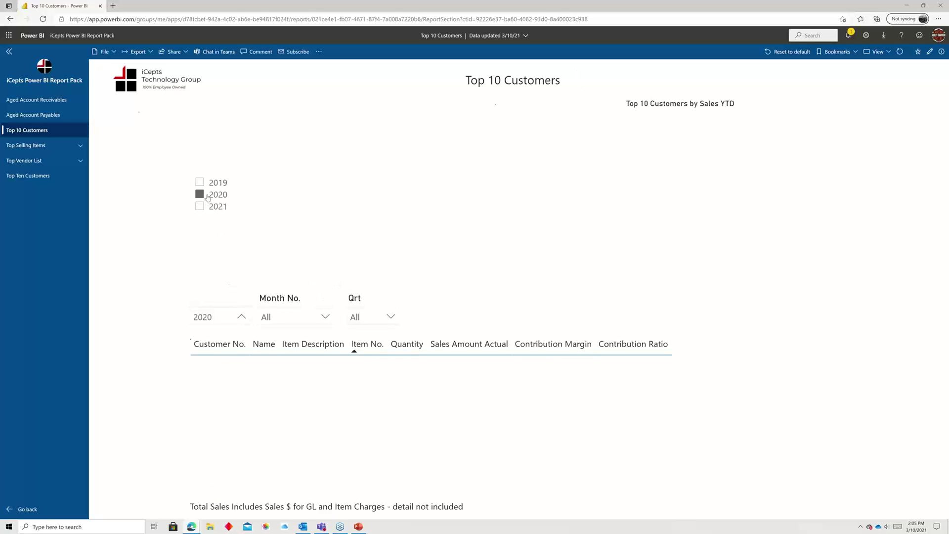
{"action": "left_click", "coordinate": [390, 318]}
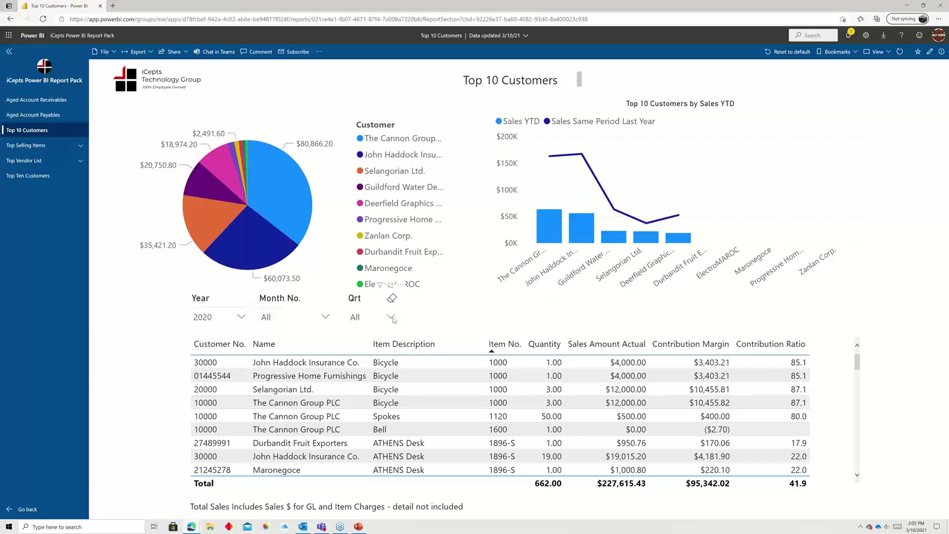
{"action": "left_click", "coordinate": [383, 301]}
Step: Filter Top 10 Customers to 2021, check its available quarters, and include 2020 in the year selection
{"action": "left_click", "coordinate": [239, 317]}
{"action": "left_click", "coordinate": [220, 206]}
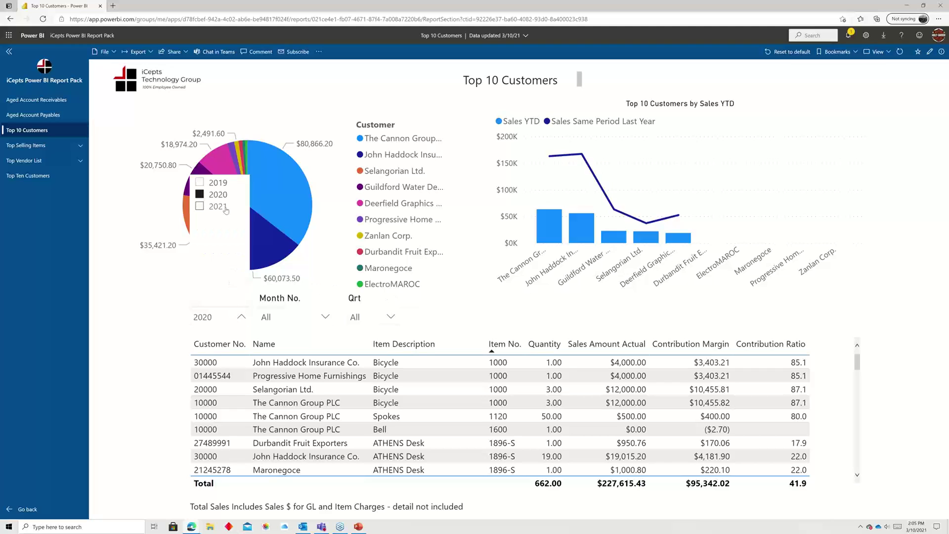
{"action": "left_click", "coordinate": [394, 318]}
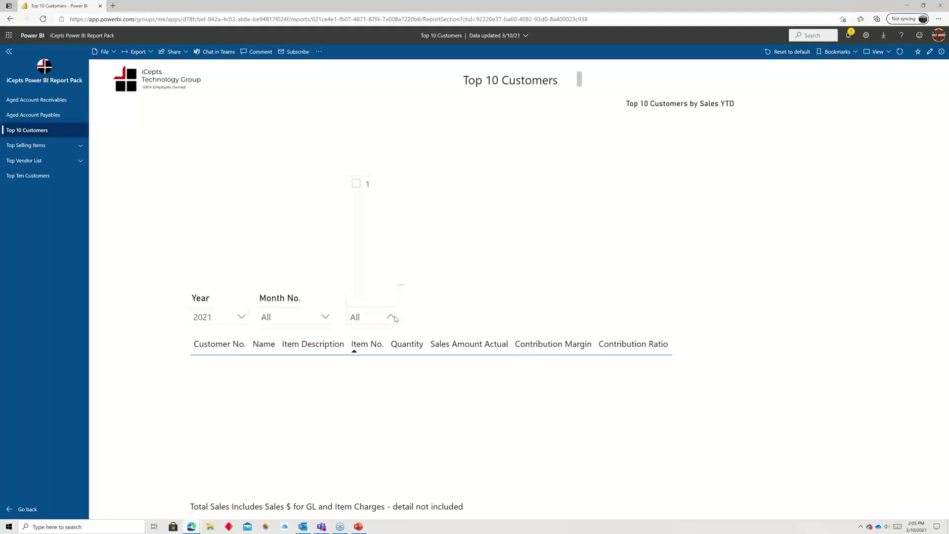
{"action": "left_click", "coordinate": [394, 318]}
{"action": "left_click", "coordinate": [241, 317]}
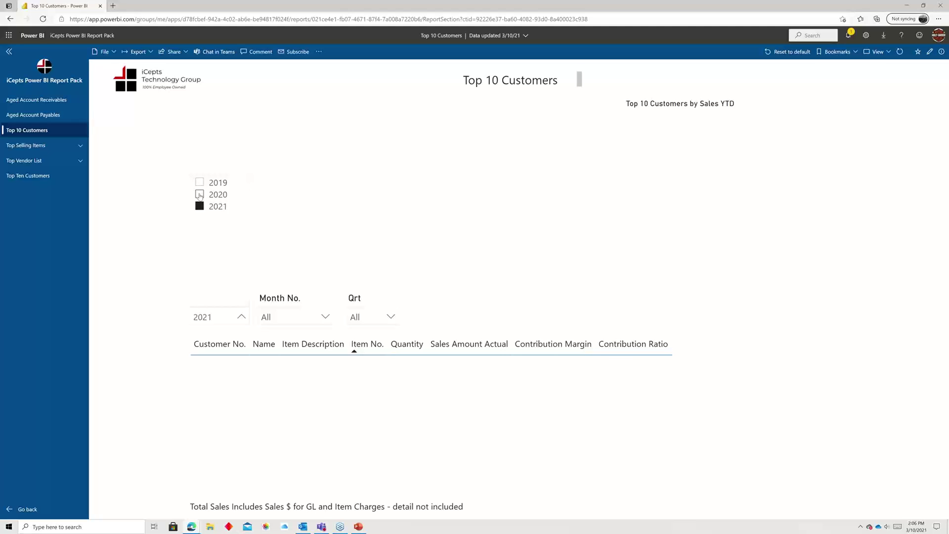
{"action": "left_click", "coordinate": [199, 194]}
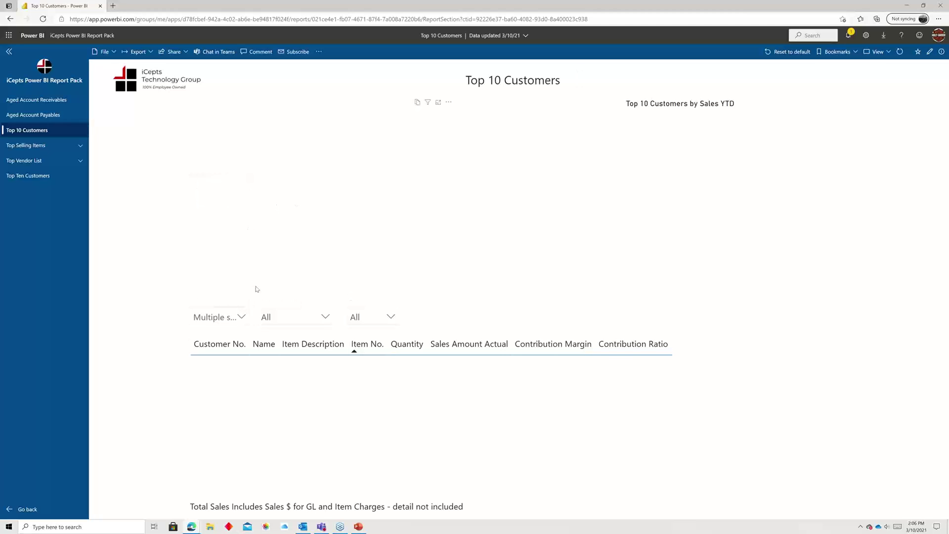
Step: Change the Top 10 Customers year filter from multiple years to 2019 only
{"action": "left_click", "coordinate": [241, 317]}
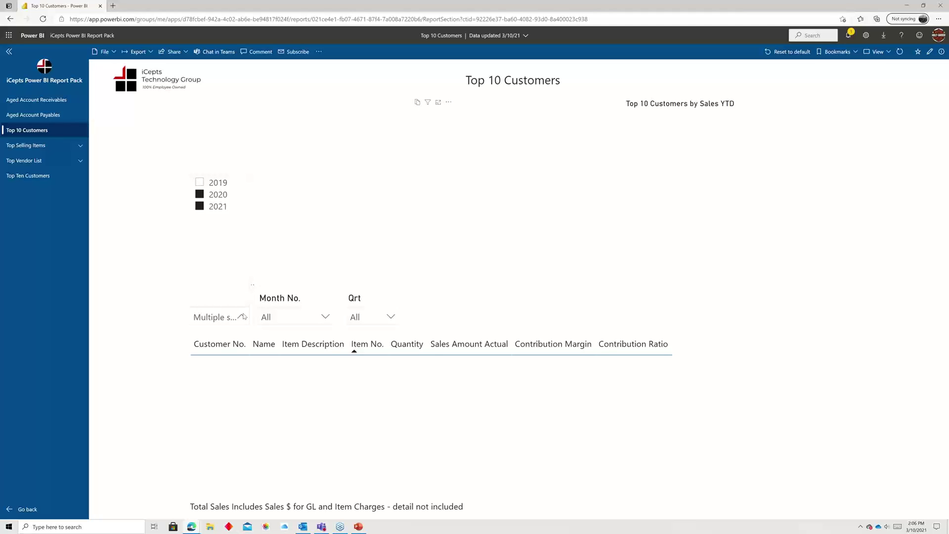
{"action": "left_click", "coordinate": [209, 207]}
{"action": "left_click", "coordinate": [210, 207]}
{"action": "left_click", "coordinate": [200, 207]}
{"action": "left_click", "coordinate": [200, 183]}
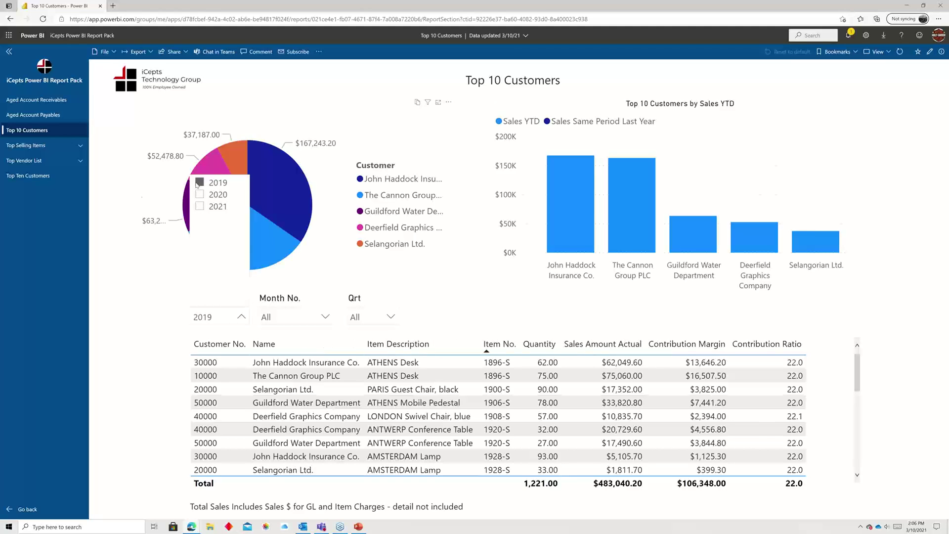
{"action": "left_click", "coordinate": [143, 201]}
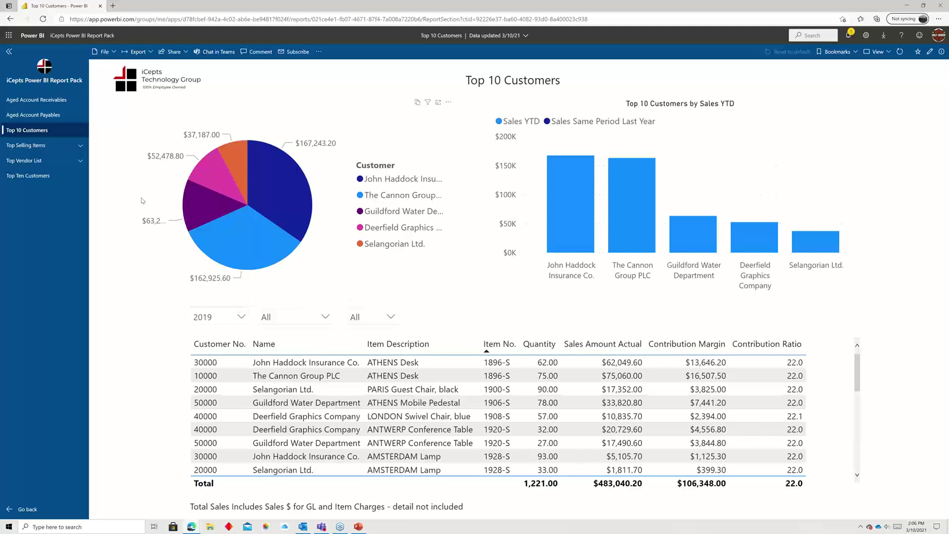
Step: View the Top Selling Items and Top Vendor List reports, and revisit the Aged Account Receivables and Aged Account Payables reports
{"action": "left_click", "coordinate": [41, 148]}
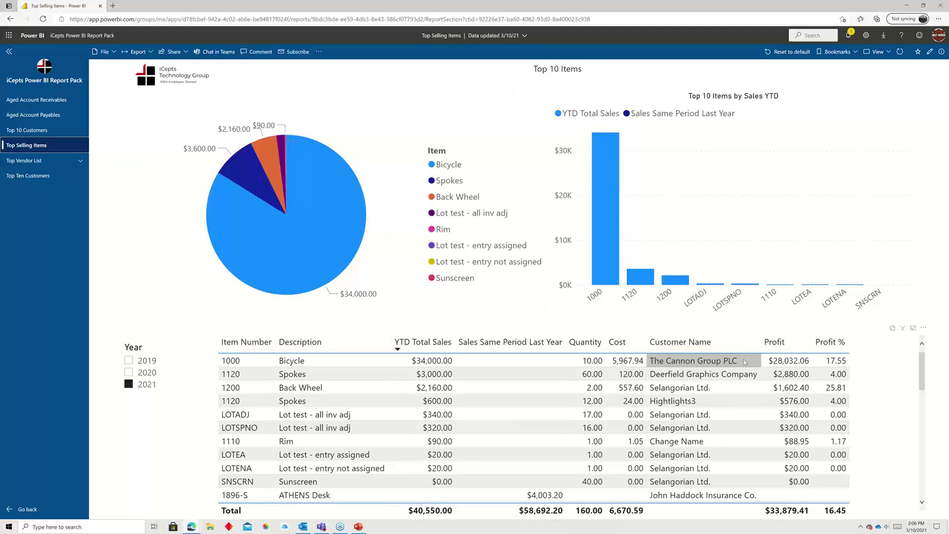
{"action": "left_click", "coordinate": [28, 165]}
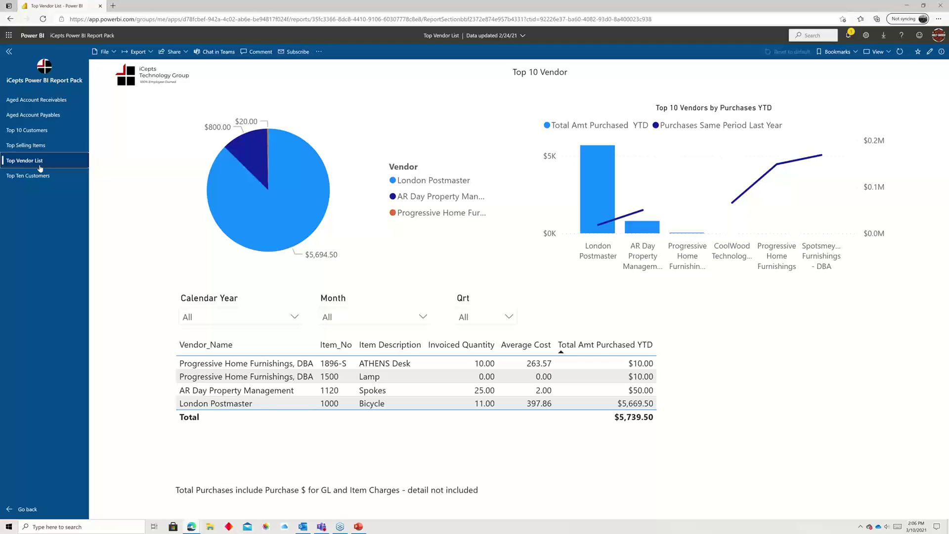
{"action": "left_click", "coordinate": [48, 101]}
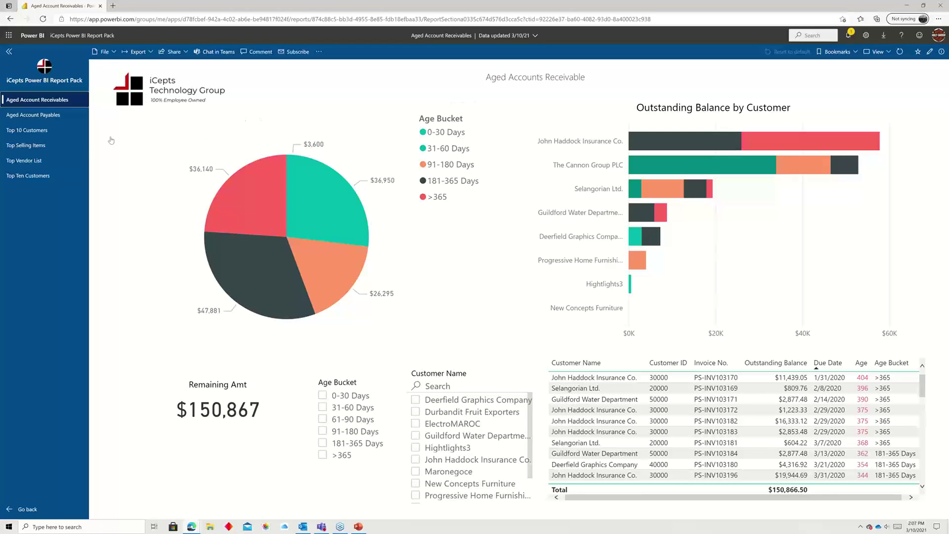
{"action": "left_click", "coordinate": [37, 117]}
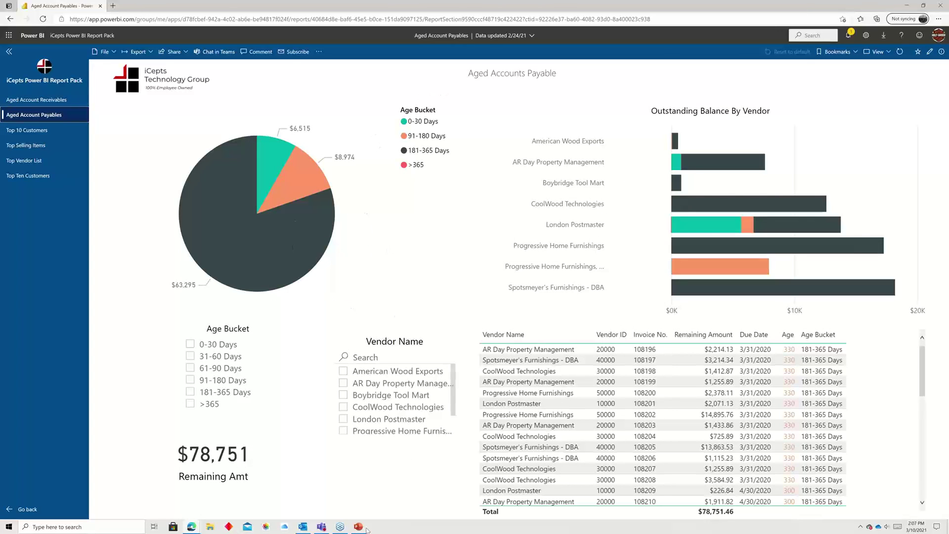
Step: Switch to the March 2021 Webinar FINAL presentation in PowerPoint
{"action": "mouse_move", "coordinate": [340, 529]}
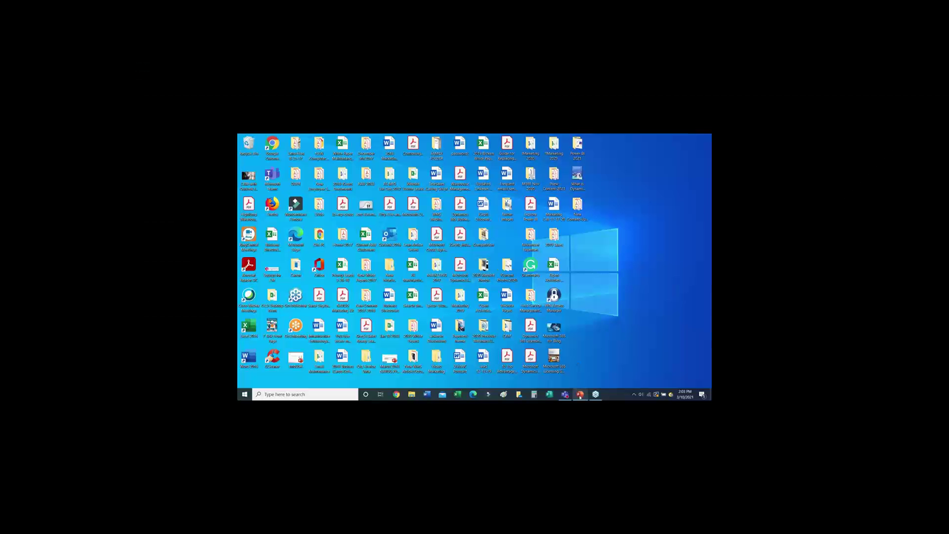
{"action": "mouse_move", "coordinate": [580, 394]}
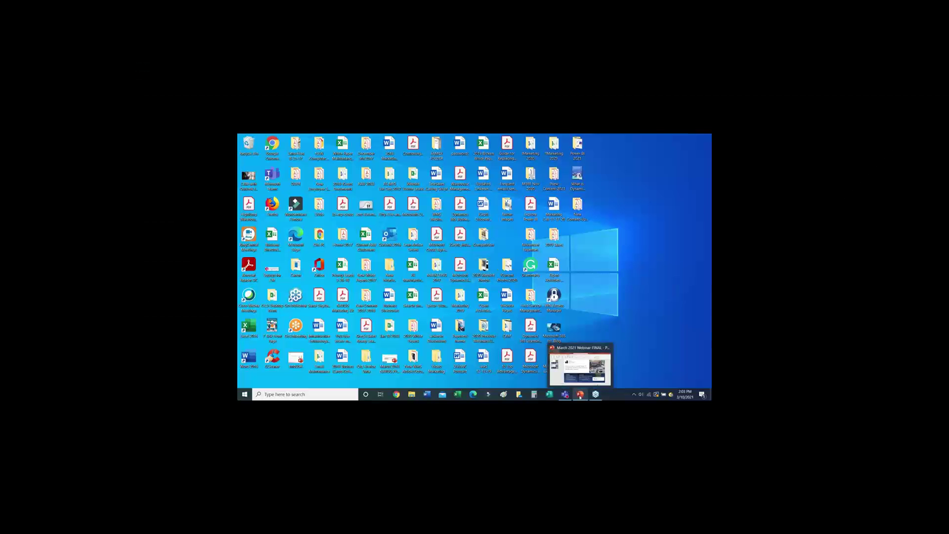
{"action": "left_click", "coordinate": [580, 366]}
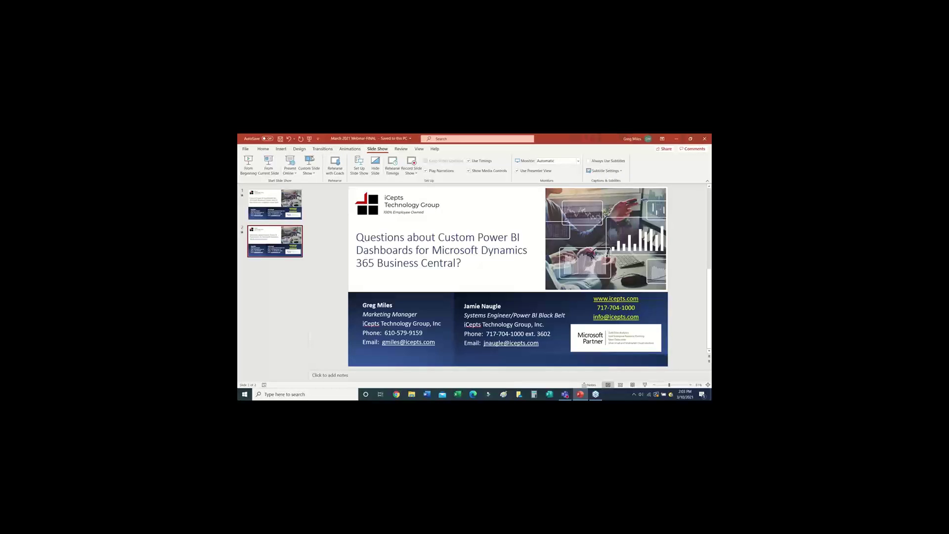
Step: Start the slide show from the current slide with the Power BI dashboards questions and contact details
{"action": "left_click", "coordinate": [269, 163]}
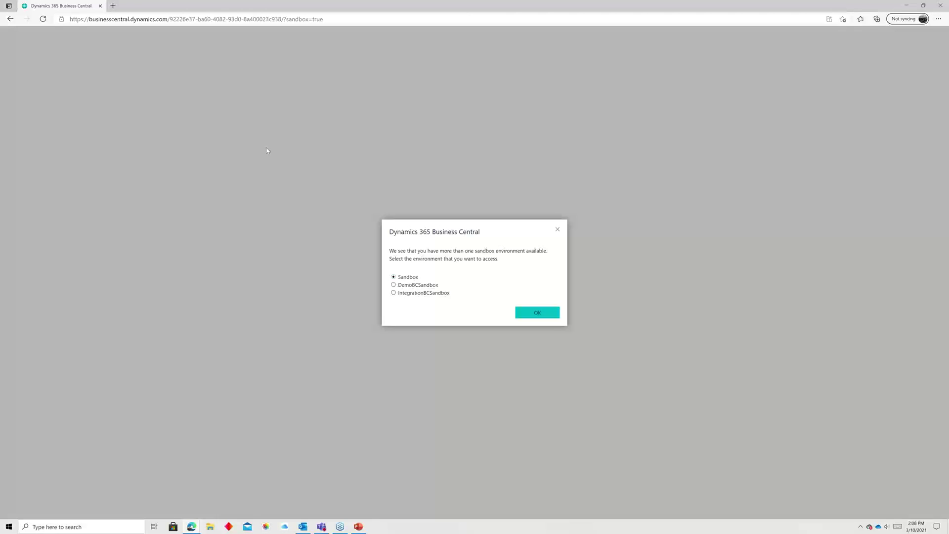
Step: Switch to Business Central, open the Sandbox environment and select the Aged Account Payables report for the Power BI Reports section
{"action": "left_click", "coordinate": [531, 315]}
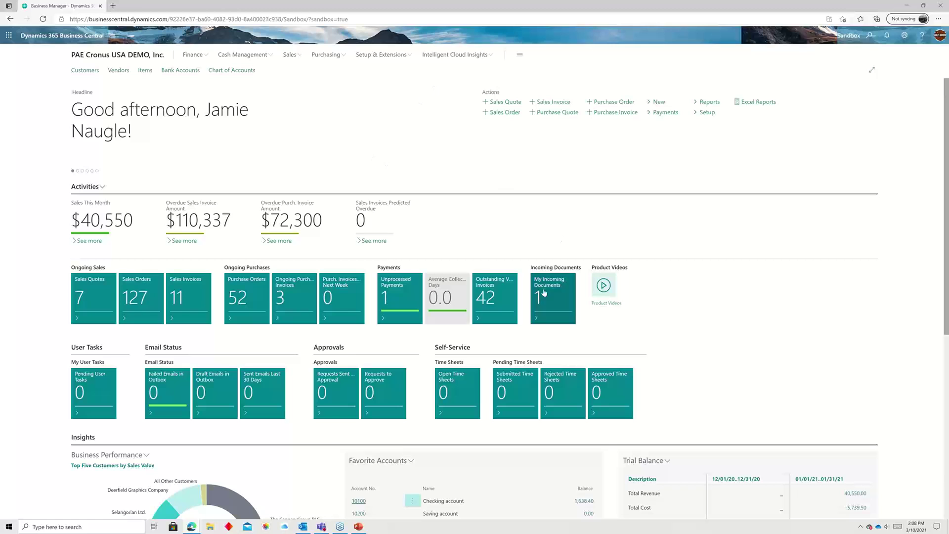
{"action": "scroll", "coordinate": [551, 297], "scroll_direction": "down", "scroll_amount": 5}
{"action": "scroll", "coordinate": [554, 311], "scroll_direction": "down", "scroll_amount": 1}
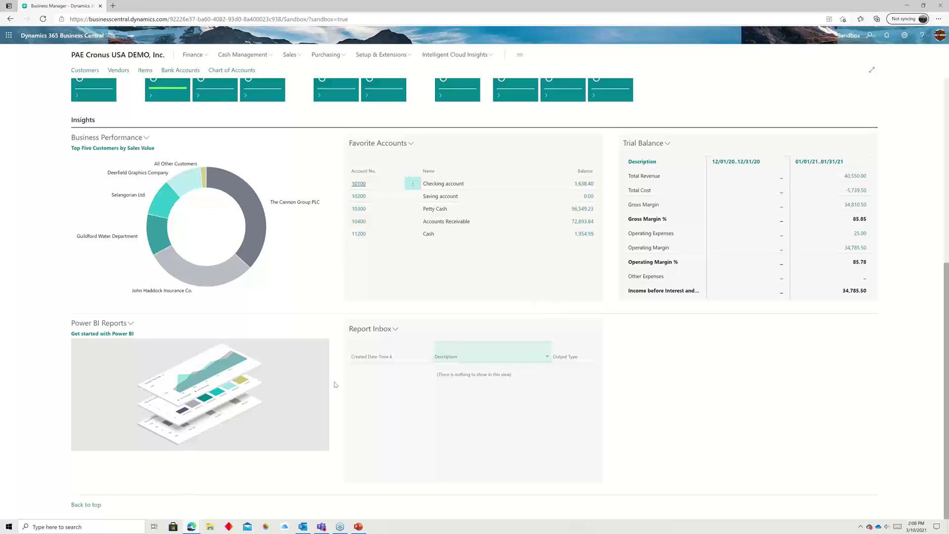
{"action": "left_click", "coordinate": [131, 323]}
{"action": "left_click", "coordinate": [115, 341]}
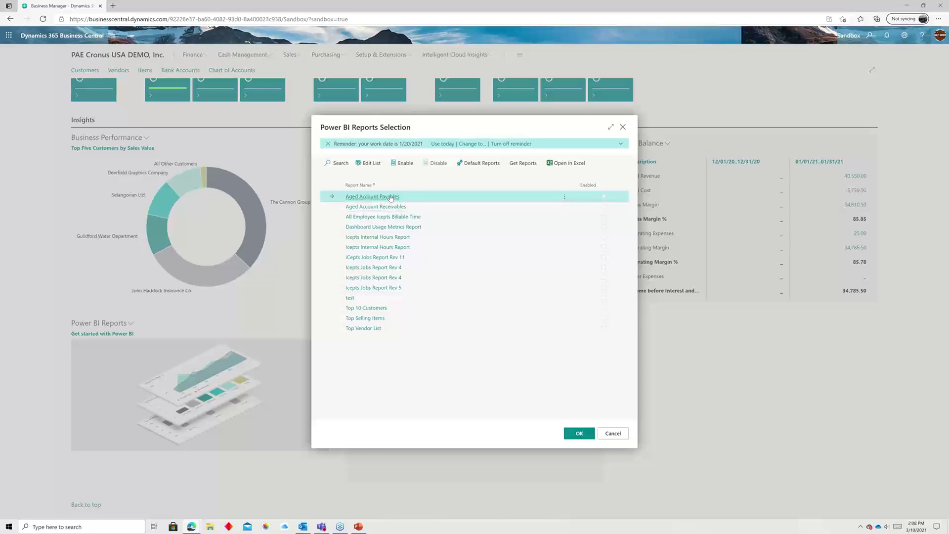
{"action": "left_click", "coordinate": [392, 198]}
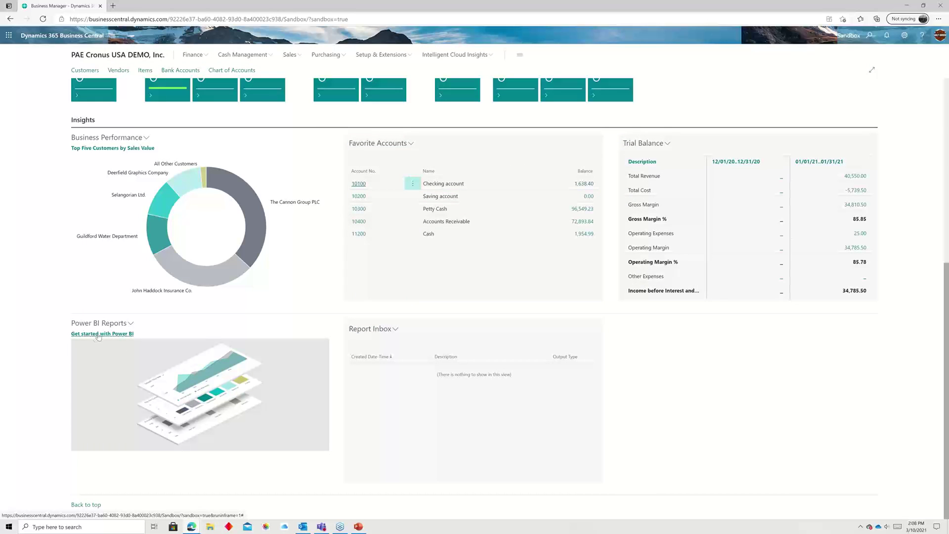
Step: Try to display Aged Account Payables by selecting it again, and advance Power BI Reports to the next report
{"action": "left_click", "coordinate": [130, 324]}
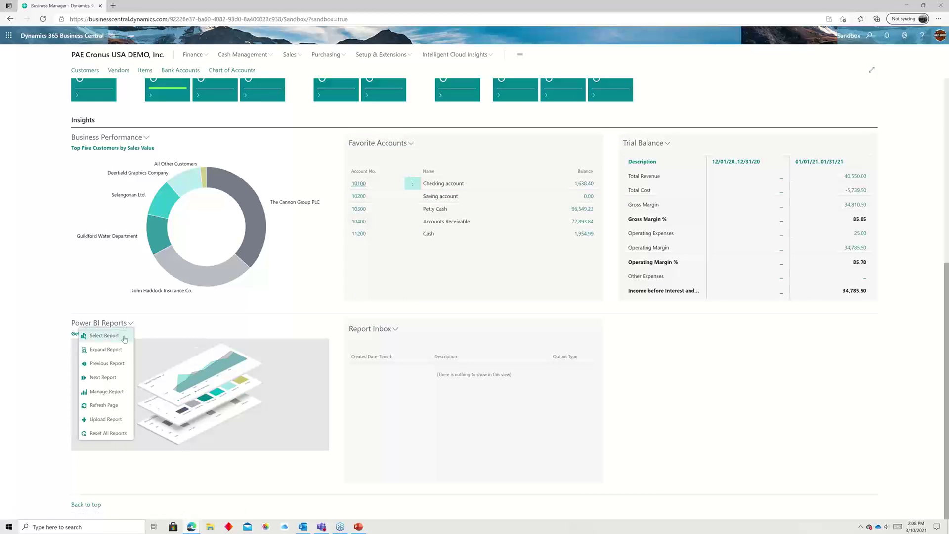
{"action": "left_click", "coordinate": [125, 335]}
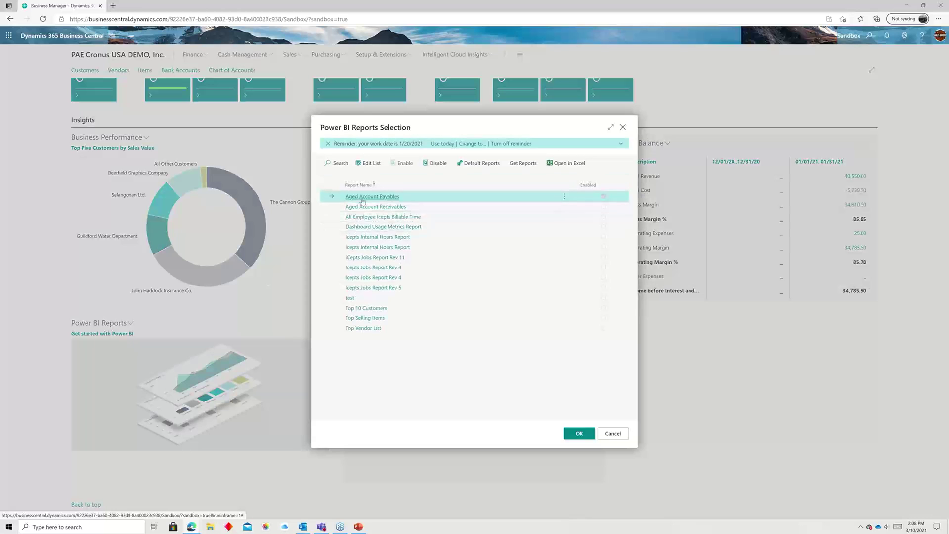
{"action": "left_click", "coordinate": [363, 198]}
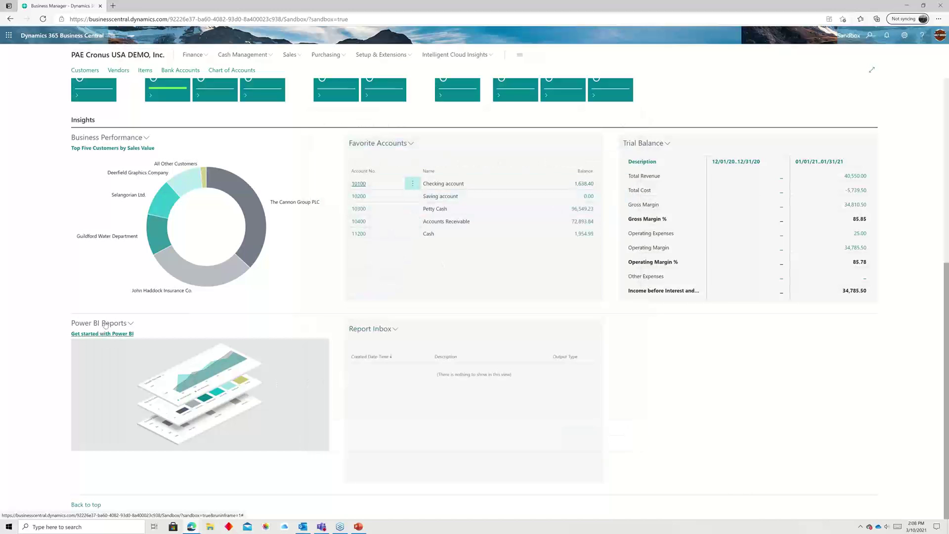
{"action": "left_click", "coordinate": [130, 324]}
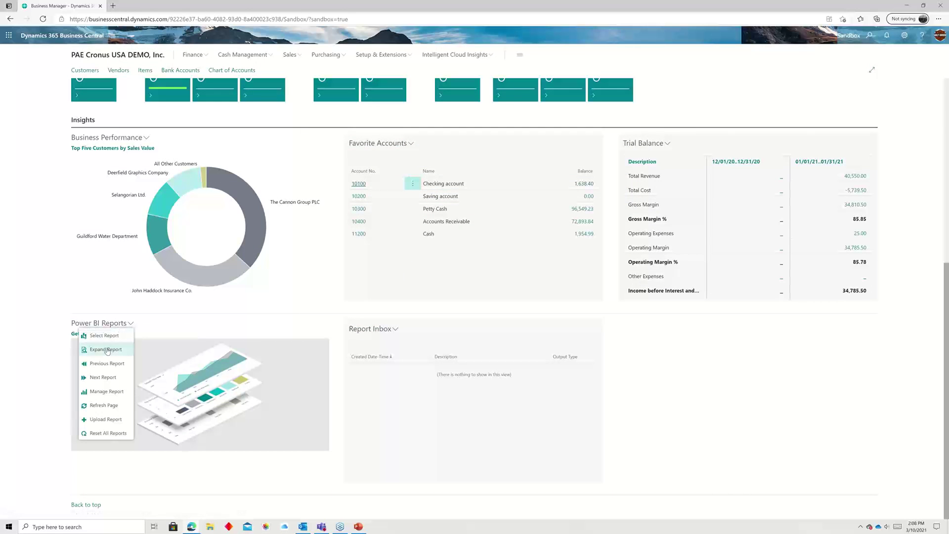
{"action": "left_click", "coordinate": [98, 378]}
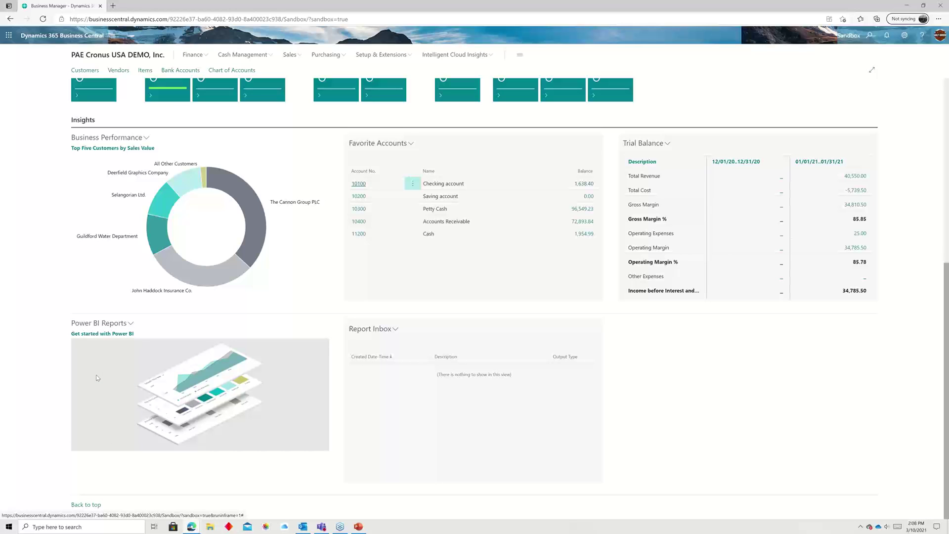
Step: Select Aged Account Receivables for Power BI Reports, and check the reports selection list without further changes
{"action": "left_click", "coordinate": [130, 324]}
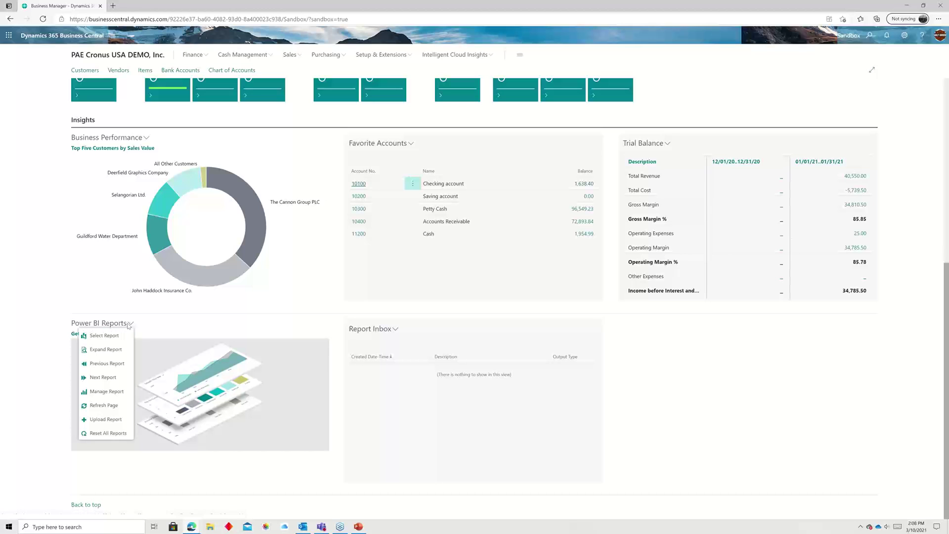
{"action": "left_click", "coordinate": [118, 335]}
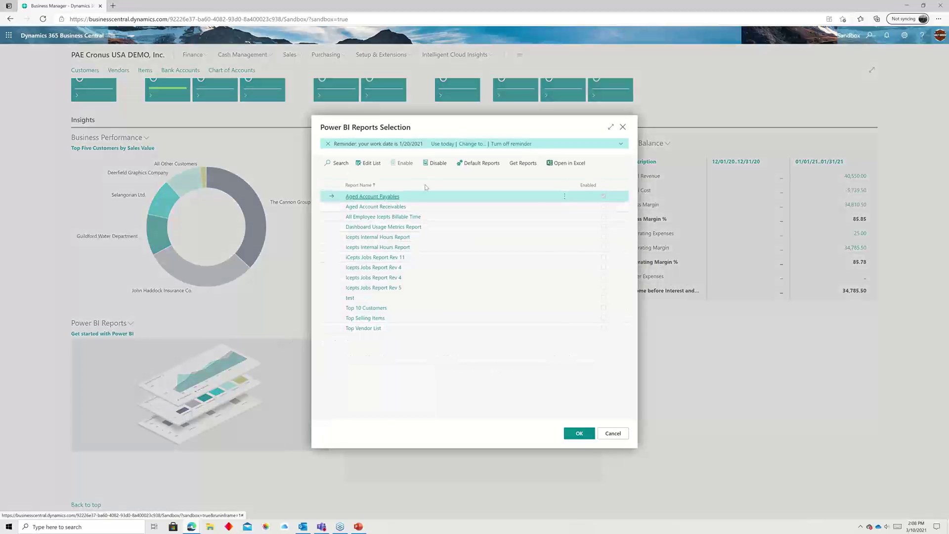
{"action": "double_click", "coordinate": [394, 207]}
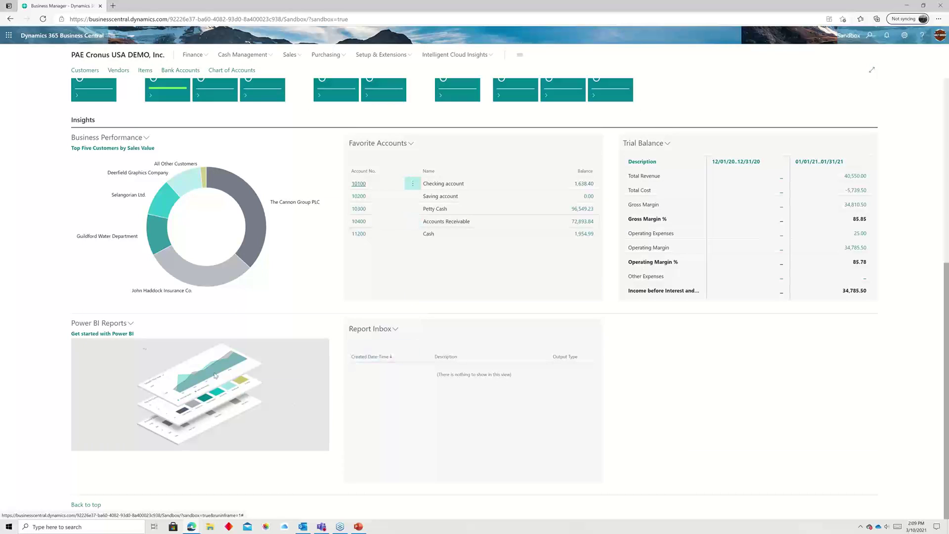
{"action": "left_click", "coordinate": [130, 324]}
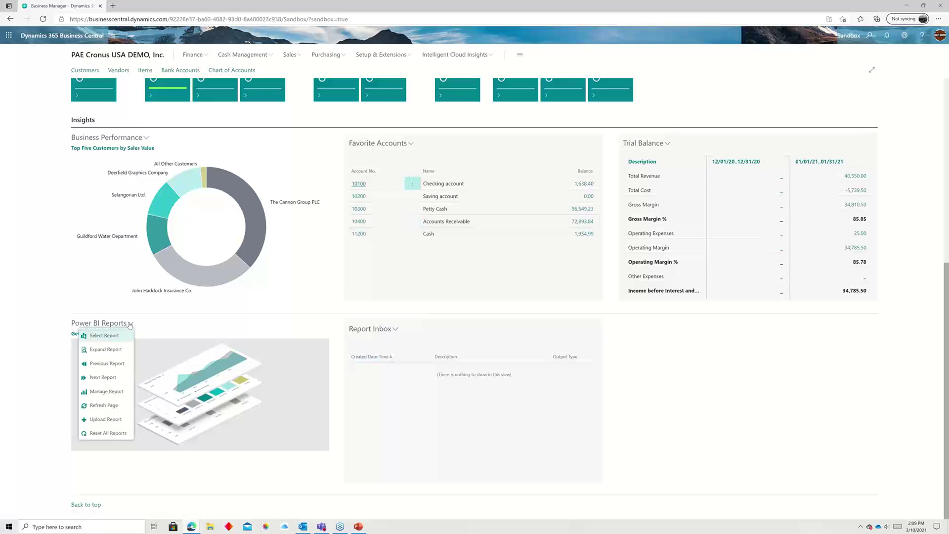
{"action": "left_click", "coordinate": [131, 324]}
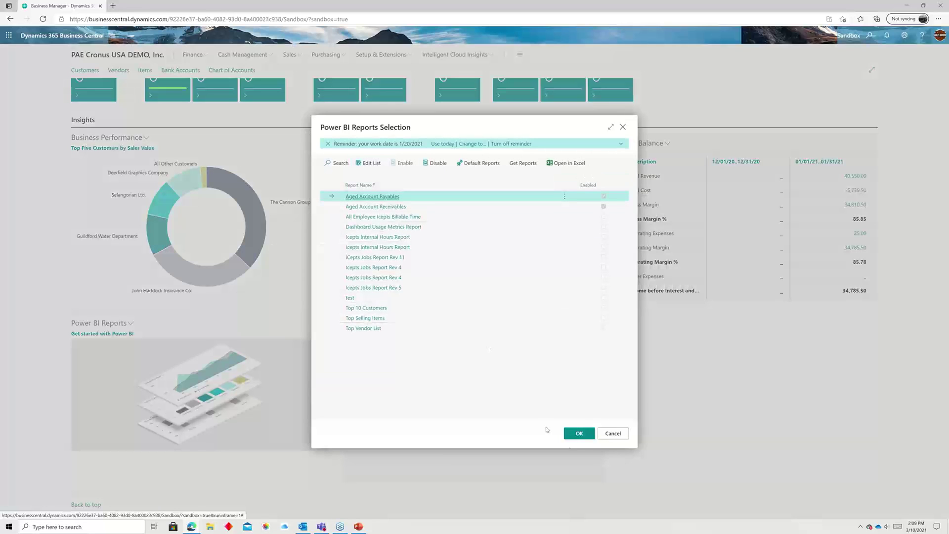
{"action": "left_click", "coordinate": [602, 437]}
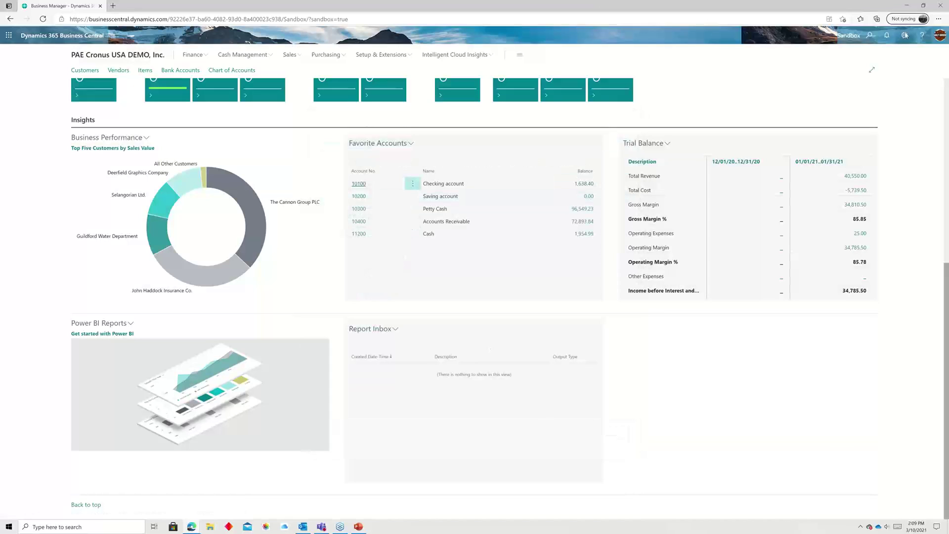
Step: Return to Dynamics 365 Home and open the DemoBCSandbox environment of the Business Central sandbox app
{"action": "left_click", "coordinate": [9, 20]}
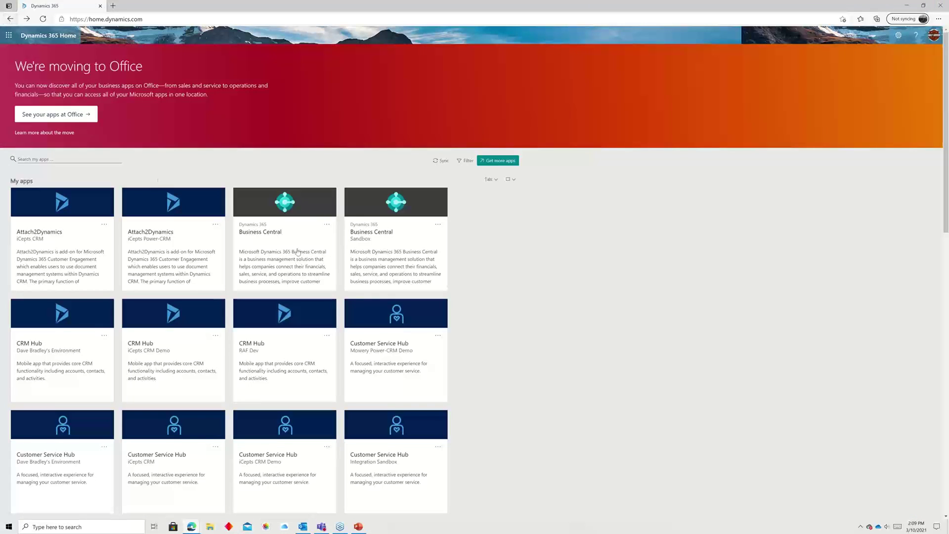
{"action": "left_click", "coordinate": [388, 242]}
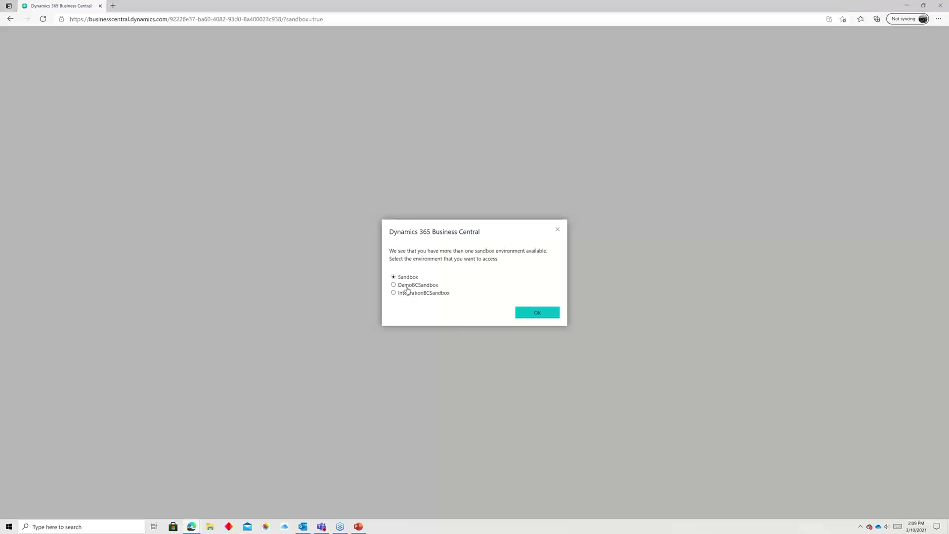
{"action": "left_click", "coordinate": [408, 289]}
{"action": "left_click", "coordinate": [534, 316]}
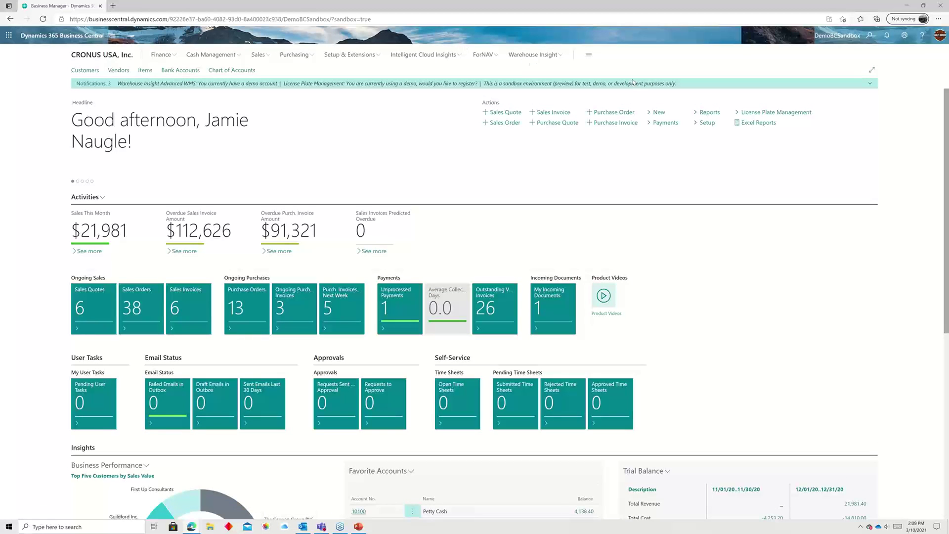
Step: Expand the Top 10 Customers report in the Power BI Reports section, view it and return to the home page
{"action": "scroll", "coordinate": [240, 305], "scroll_direction": "down", "scroll_amount": 6}
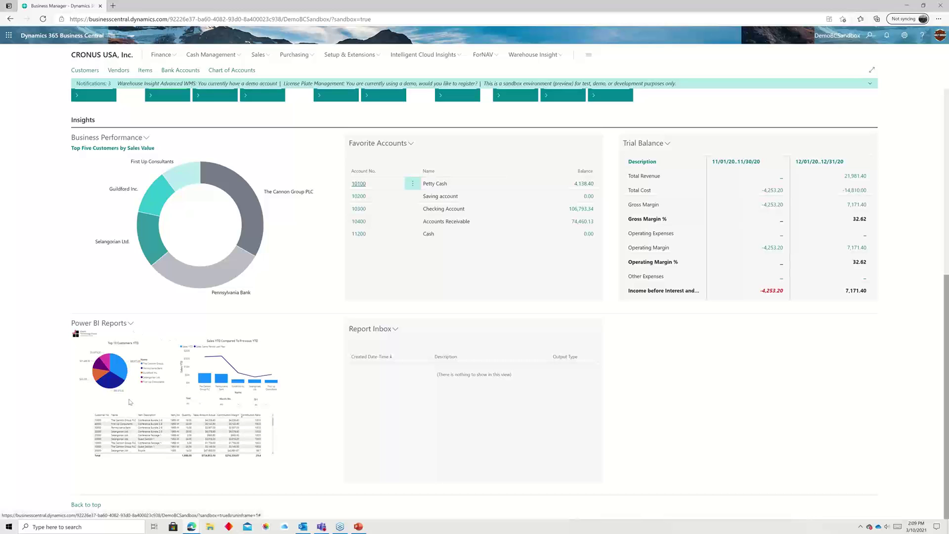
{"action": "left_click", "coordinate": [130, 326]}
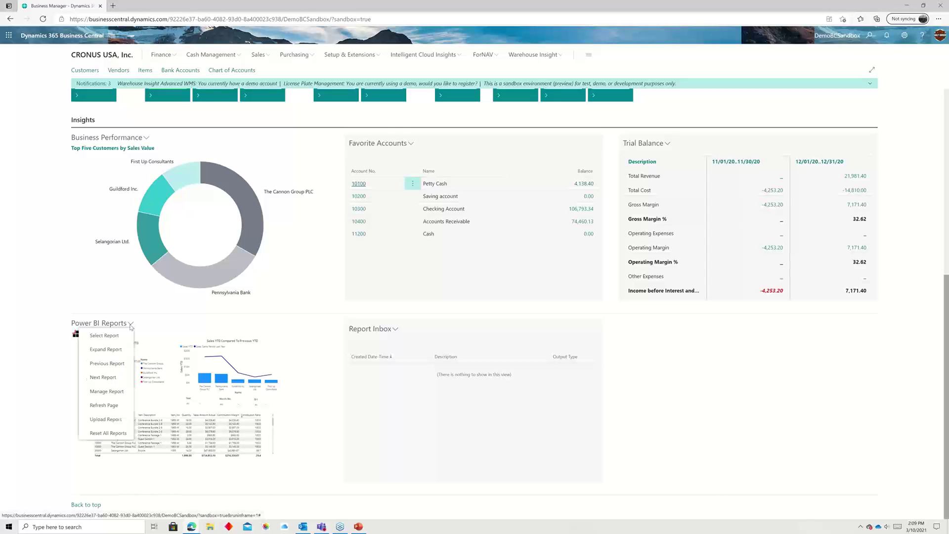
{"action": "left_click", "coordinate": [107, 350]}
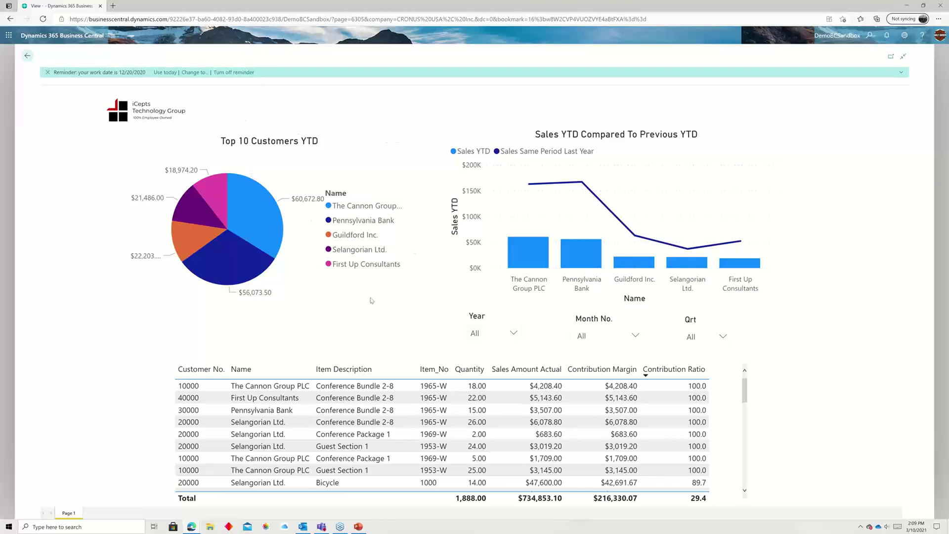
{"action": "left_click", "coordinate": [24, 58]}
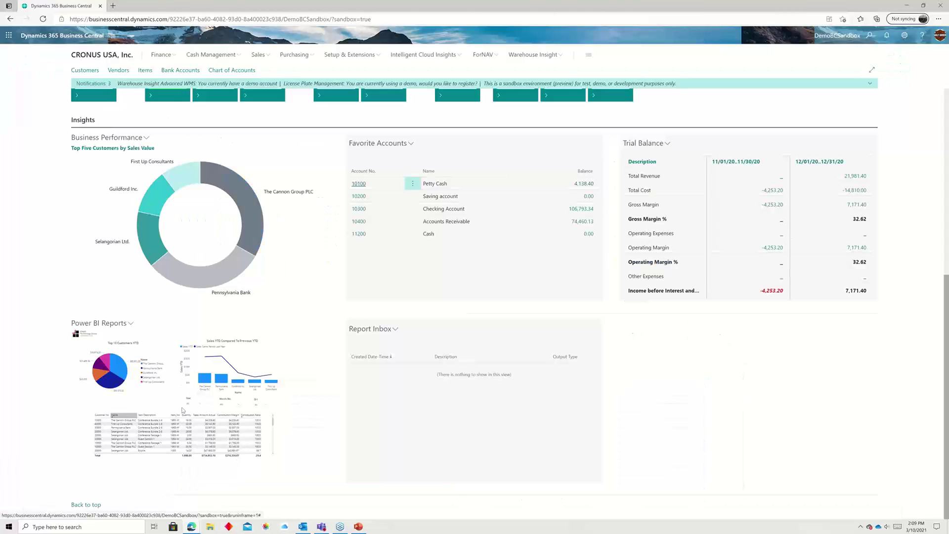
Step: Review the available and enabled reports in the Power BI Reports Selection list
{"action": "left_click", "coordinate": [131, 323]}
{"action": "left_click", "coordinate": [106, 340]}
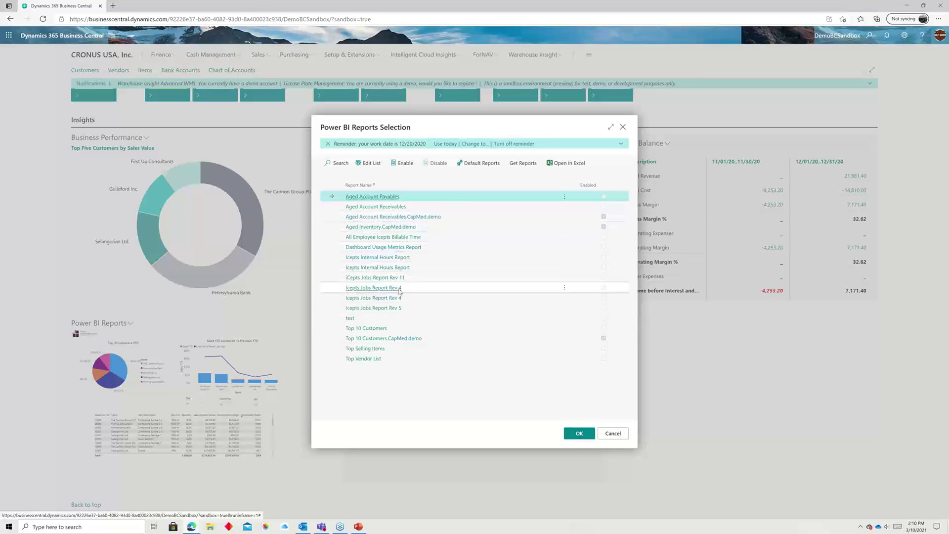
{"action": "left_click", "coordinate": [576, 433]}
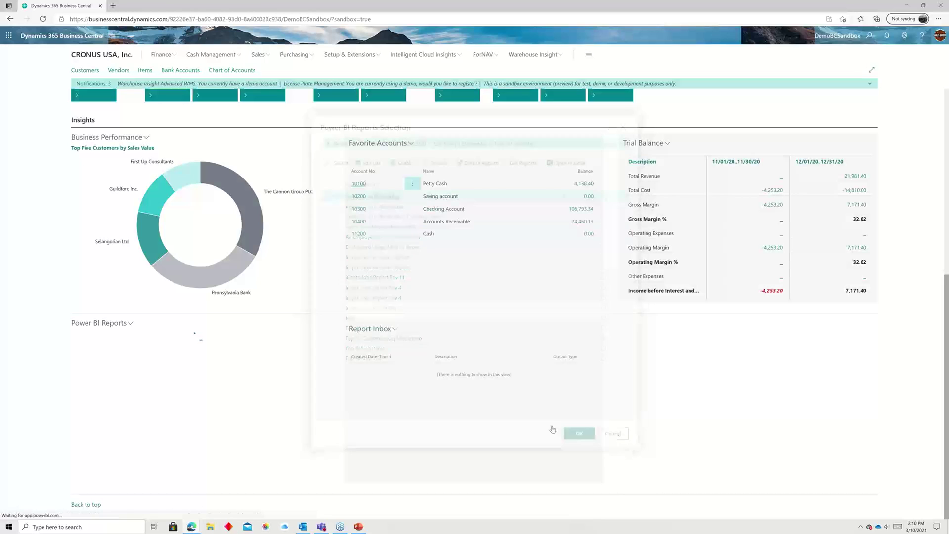
Step: Switch the Power BI Reports section to the next report, Aged AR Outstanding Balance, and expand it
{"action": "left_click", "coordinate": [127, 325]}
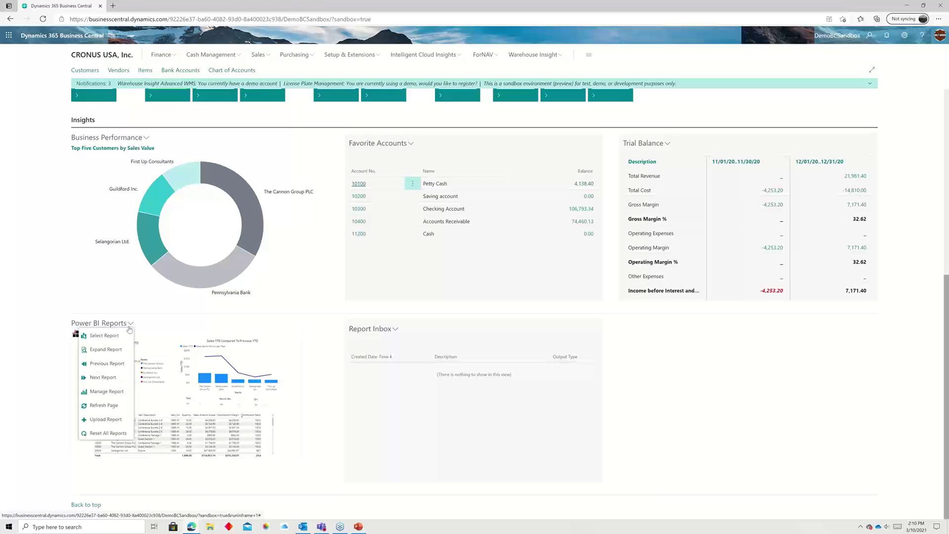
{"action": "left_click", "coordinate": [116, 380]}
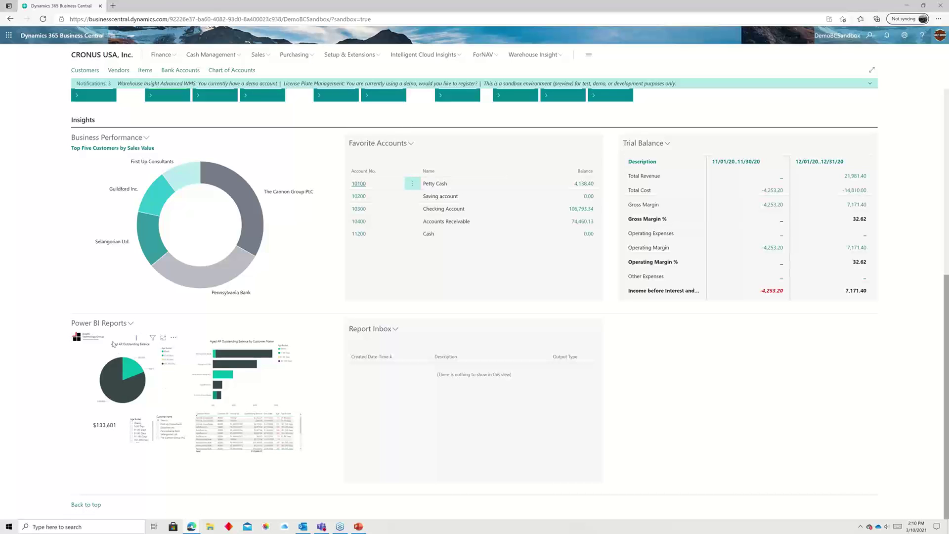
{"action": "left_click", "coordinate": [131, 323]}
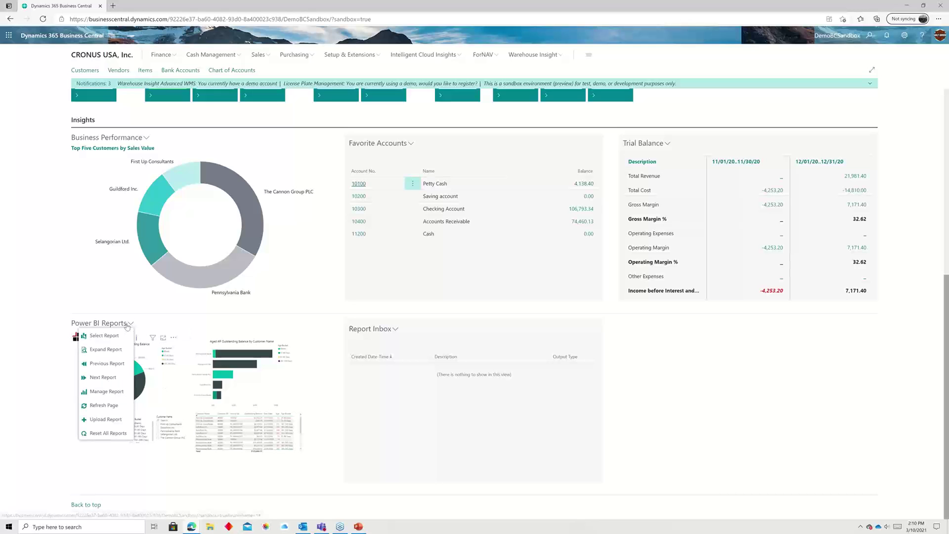
{"action": "left_click", "coordinate": [109, 350]}
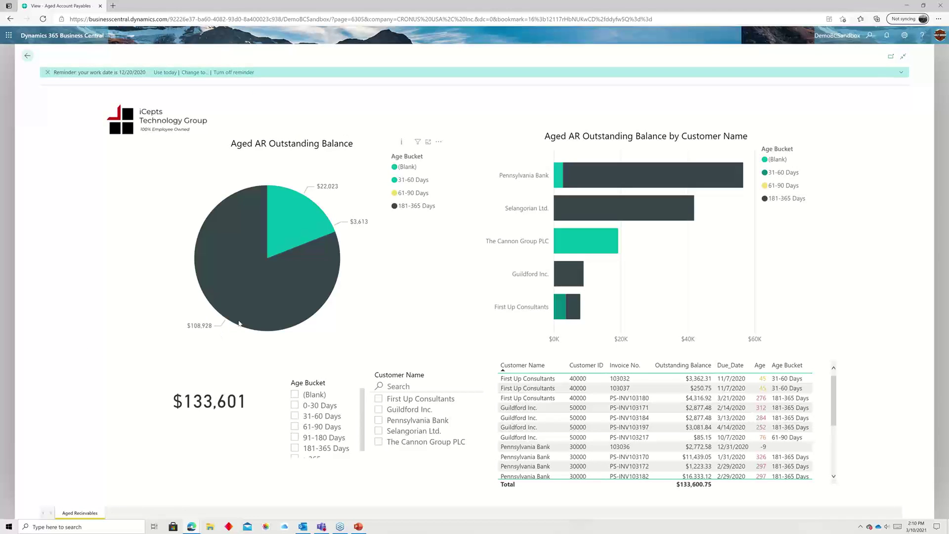
Step: Cross-highlight the 181-365 Days, (Blank) and 31-60 Days slices of the Aged AR Outstanding Balance pie, ending on (Blank)
{"action": "left_click", "coordinate": [267, 308]}
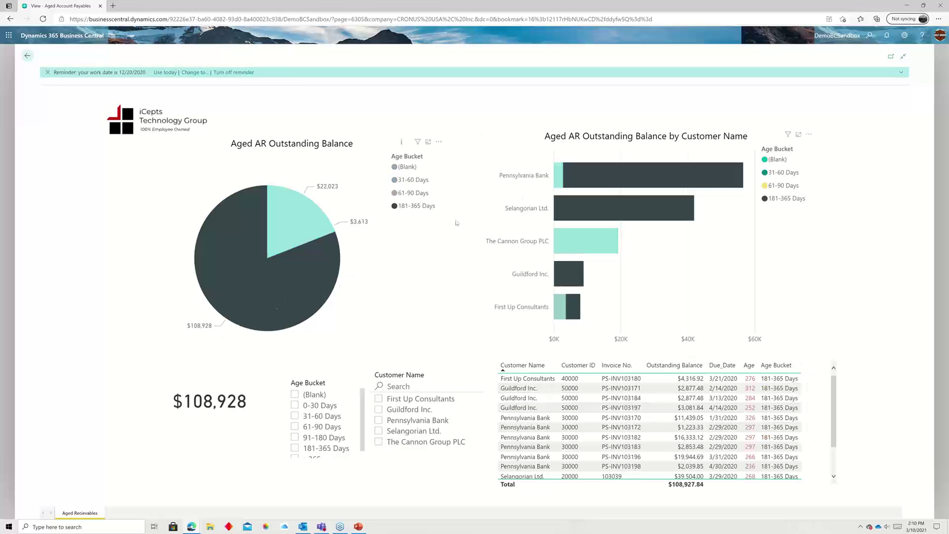
{"action": "left_click", "coordinate": [311, 275]}
{"action": "left_click", "coordinate": [312, 233]}
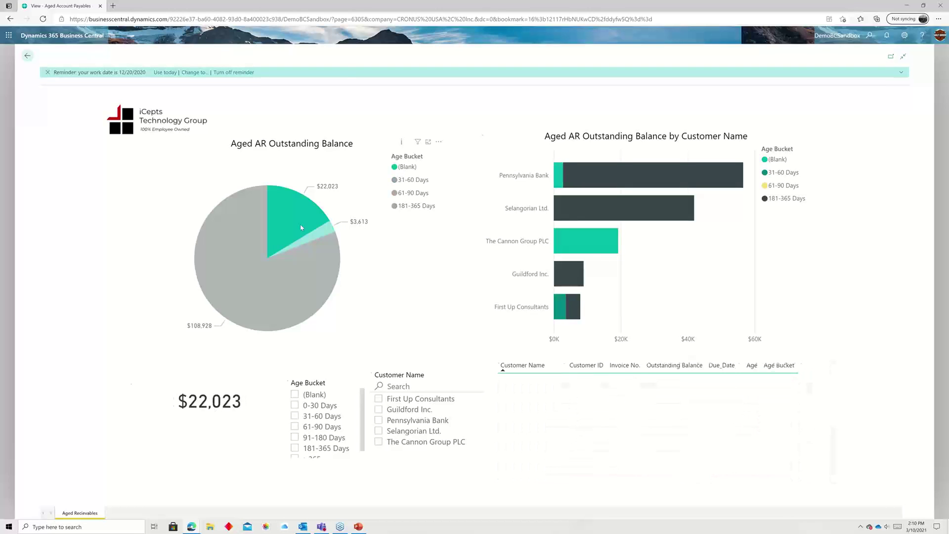
{"action": "left_click", "coordinate": [320, 238]}
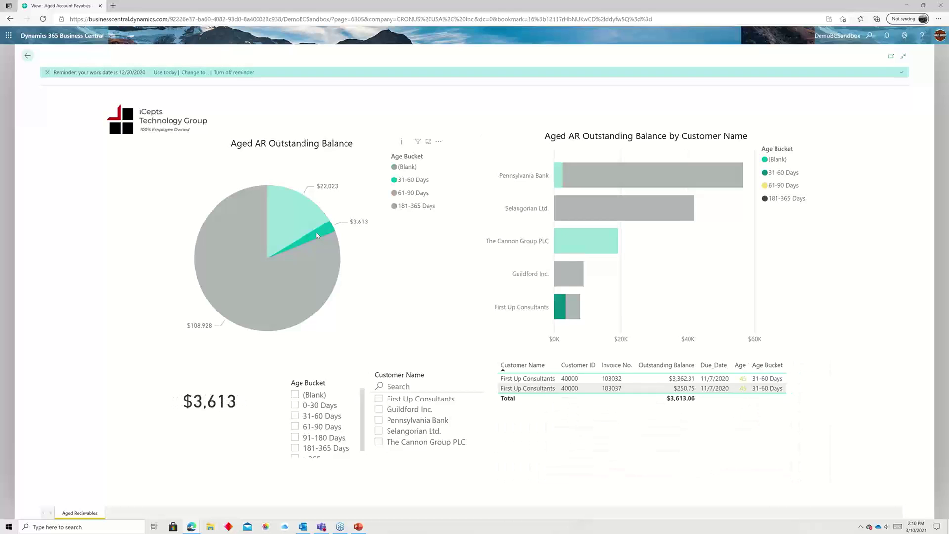
{"action": "left_click", "coordinate": [307, 209]}
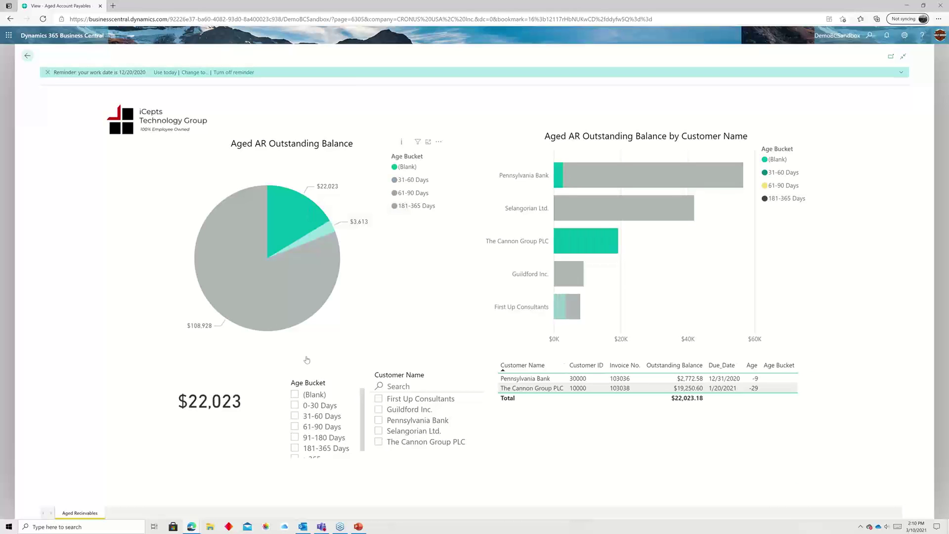
Step: Filter the Aged AR report by the 0-30 Days age bucket and change the filter to 31-60 Days
{"action": "left_click", "coordinate": [294, 405]}
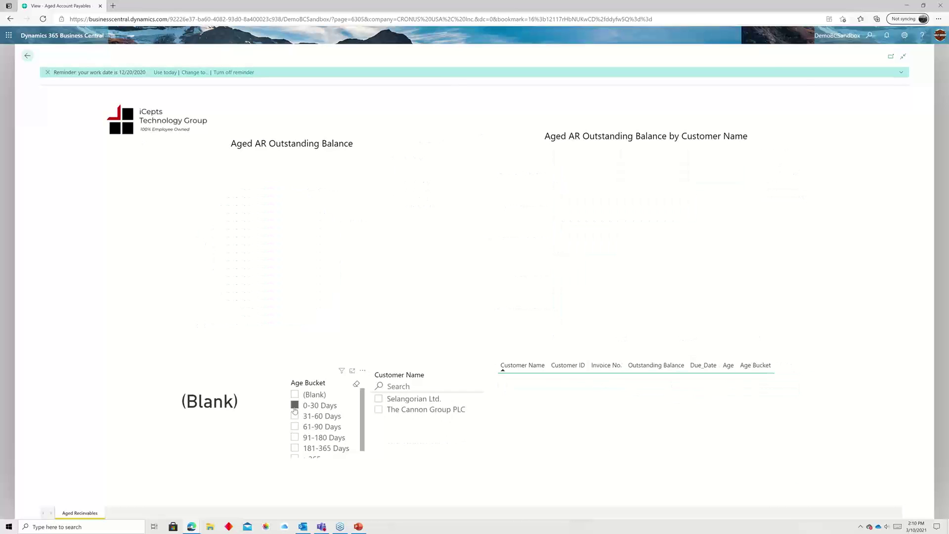
{"action": "left_click", "coordinate": [295, 416]}
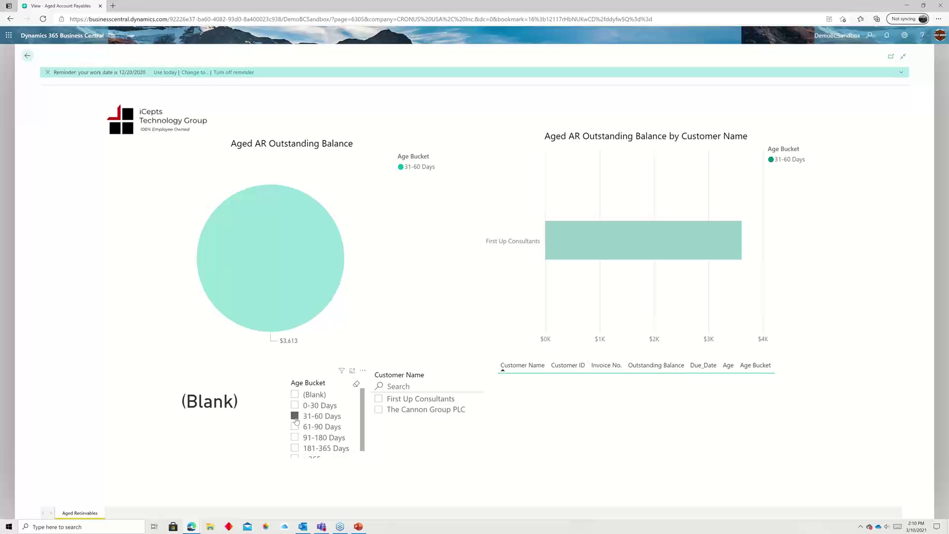
Step: Clear the 31-60 Days age bucket filter and reopen the Aged AR report in expanded view from the Power BI Reports section
{"action": "left_click", "coordinate": [295, 417]}
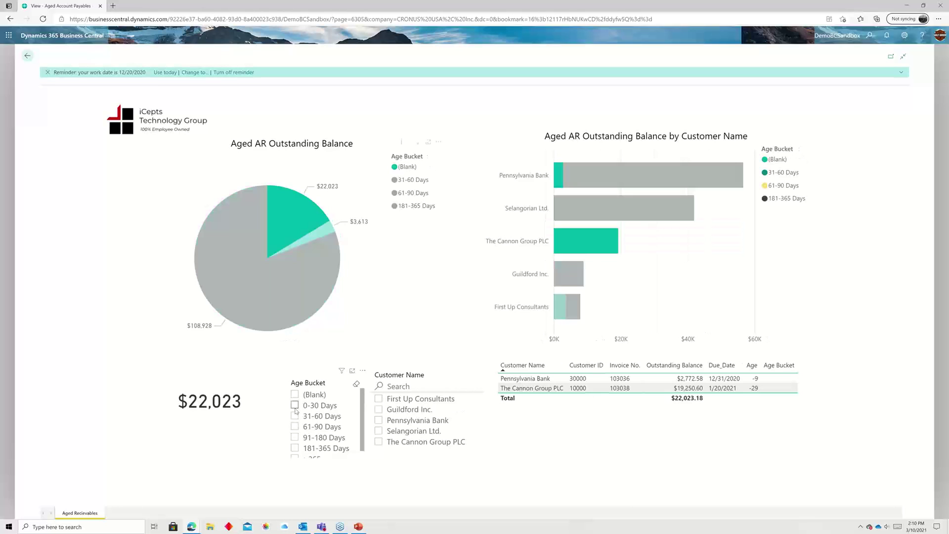
{"action": "left_click", "coordinate": [24, 57]}
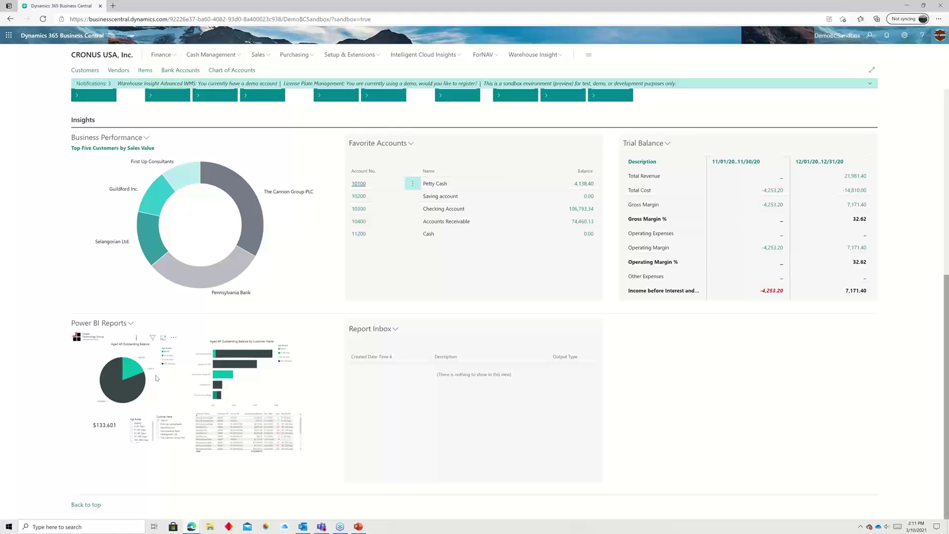
{"action": "left_click", "coordinate": [130, 324]}
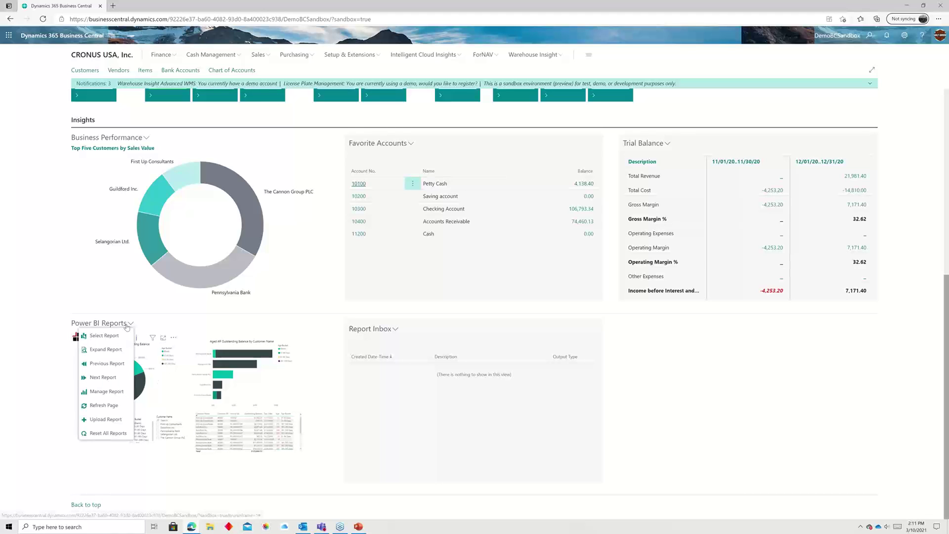
{"action": "left_click", "coordinate": [115, 350]}
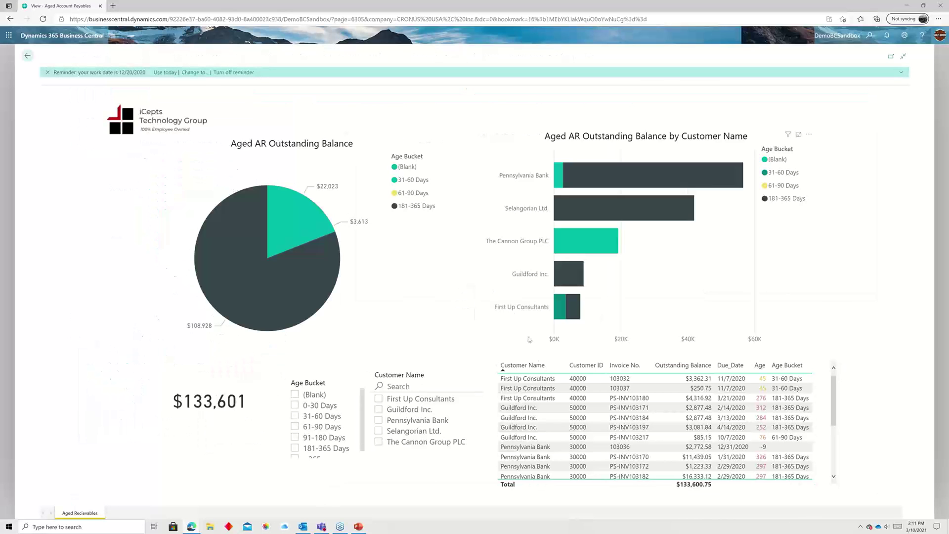
Step: Filter the Aged AR report by First Up Consultants and cross-highlight its 181-365 Days pie slice
{"action": "left_click", "coordinate": [379, 400]}
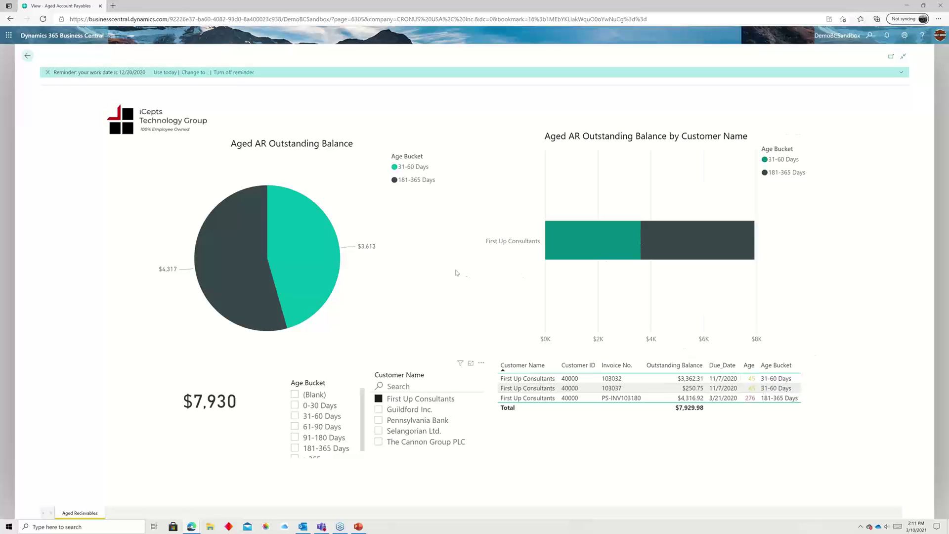
{"action": "left_click", "coordinate": [233, 268]}
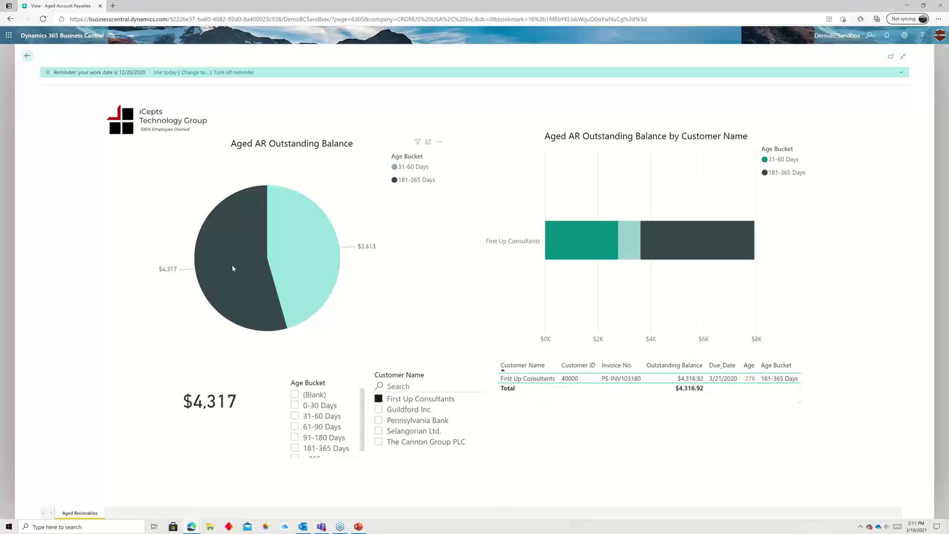
Step: Replace the First Up Consultants filter with Guildford Inc. and clear the customer filter while keeping the 181-365 Days highlight
{"action": "left_click", "coordinate": [380, 401]}
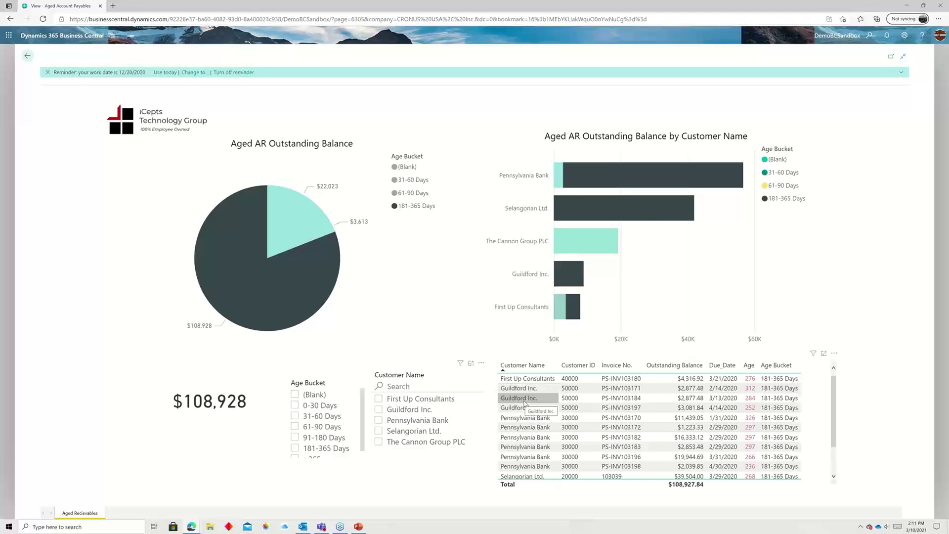
{"action": "left_click", "coordinate": [379, 409]}
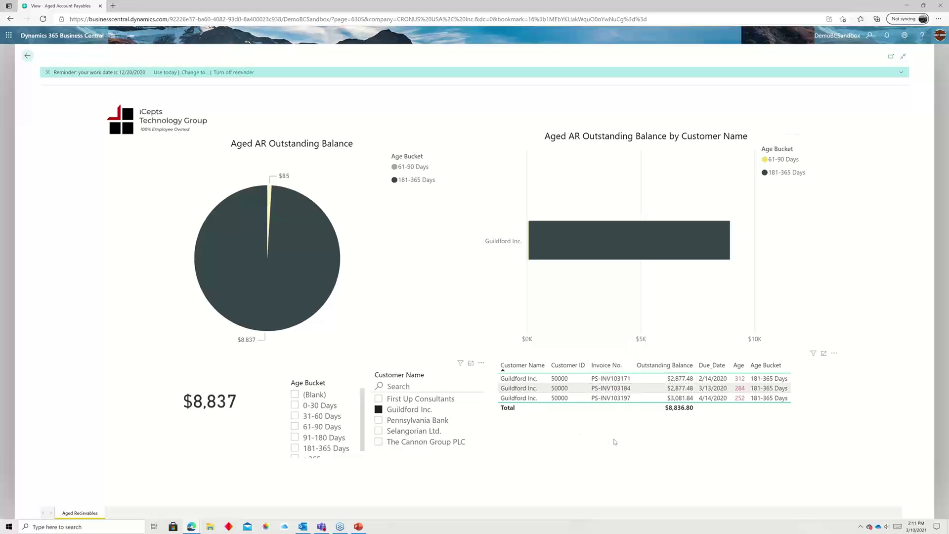
{"action": "left_click", "coordinate": [380, 412]}
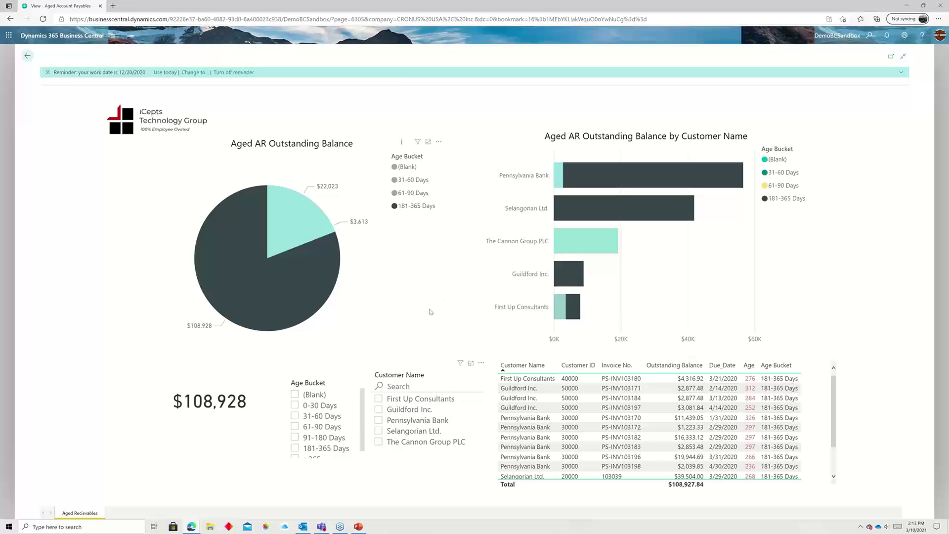
Step: Look at the export data options for the Aged AR invoice detail table and close them without exporting
{"action": "left_click", "coordinate": [482, 364]}
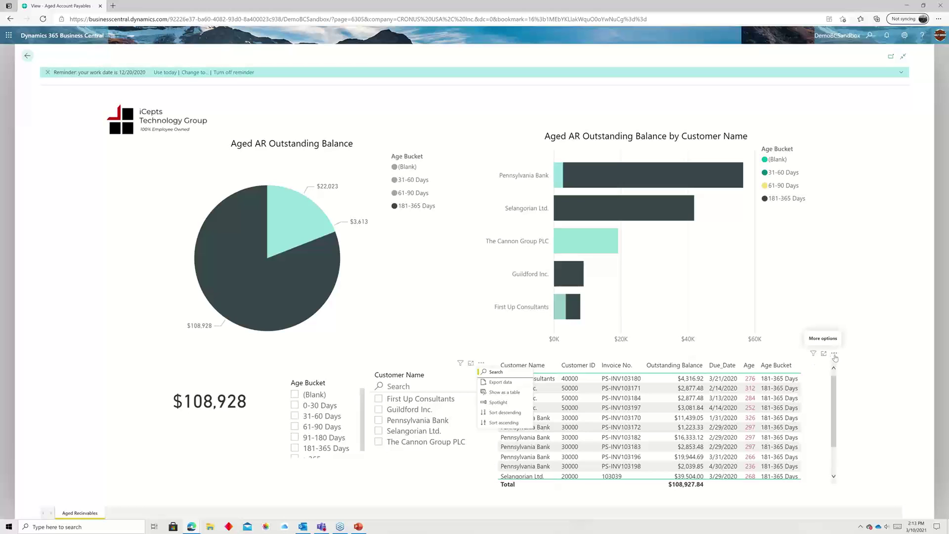
{"action": "left_click", "coordinate": [835, 355]}
{"action": "left_click", "coordinate": [835, 355]}
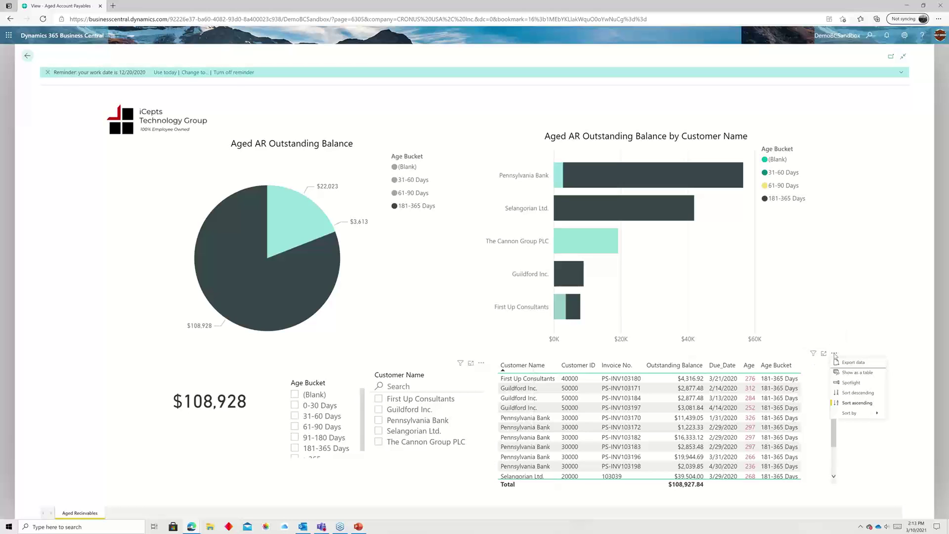
{"action": "left_click", "coordinate": [868, 366]}
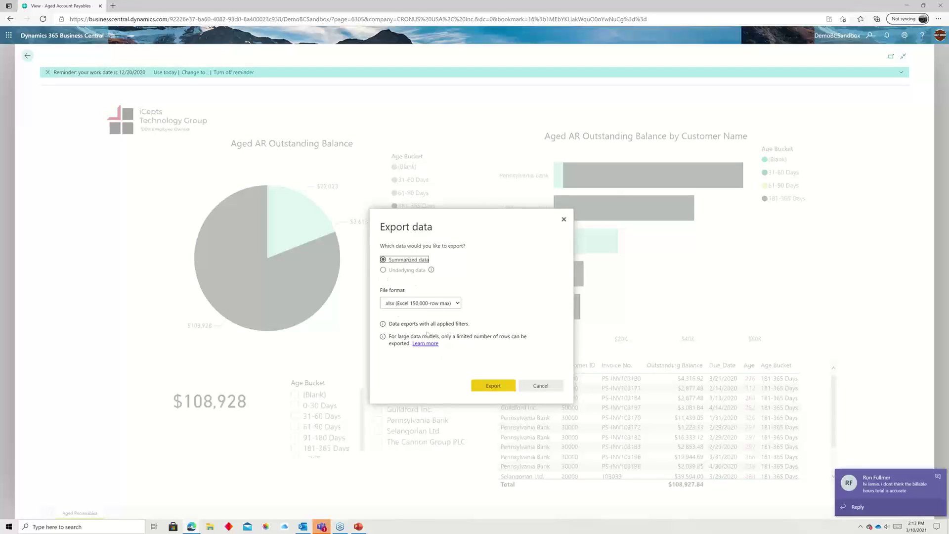
{"action": "left_click", "coordinate": [538, 390]}
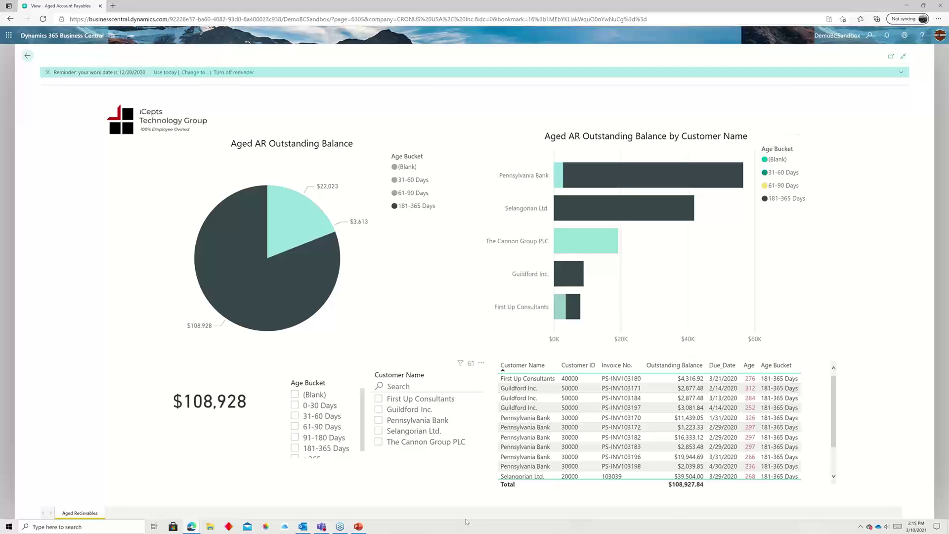
Step: Switch to Microsoft Teams, find a colleague's chat by first name, and minimize the window to return to the report
{"action": "left_click", "coordinate": [322, 527]}
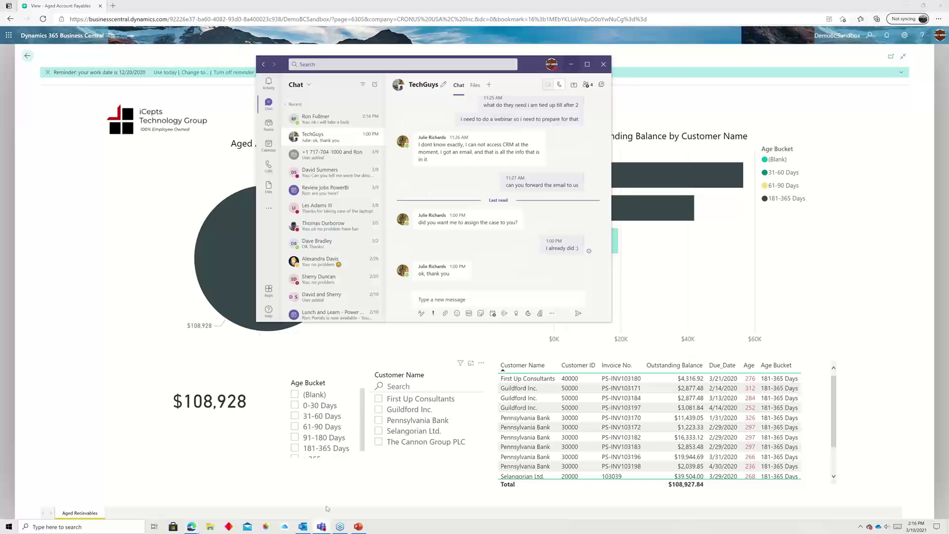
{"action": "left_click", "coordinate": [350, 65]}
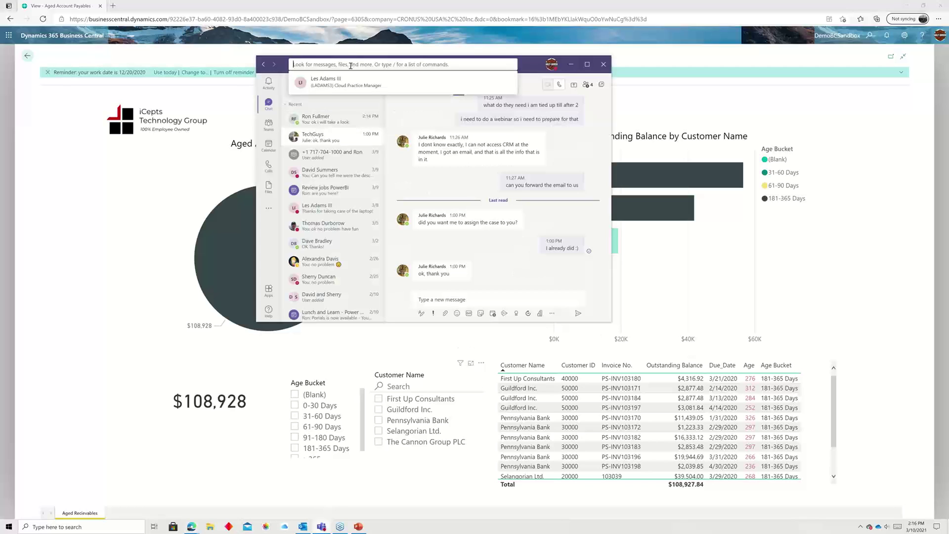
{"action": "type", "text": "greg"}
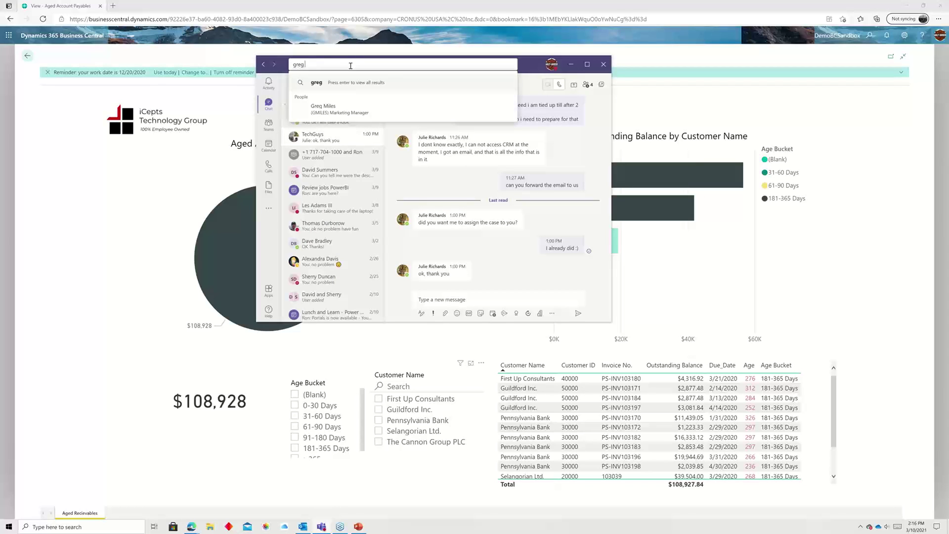
{"action": "left_click", "coordinate": [346, 109]}
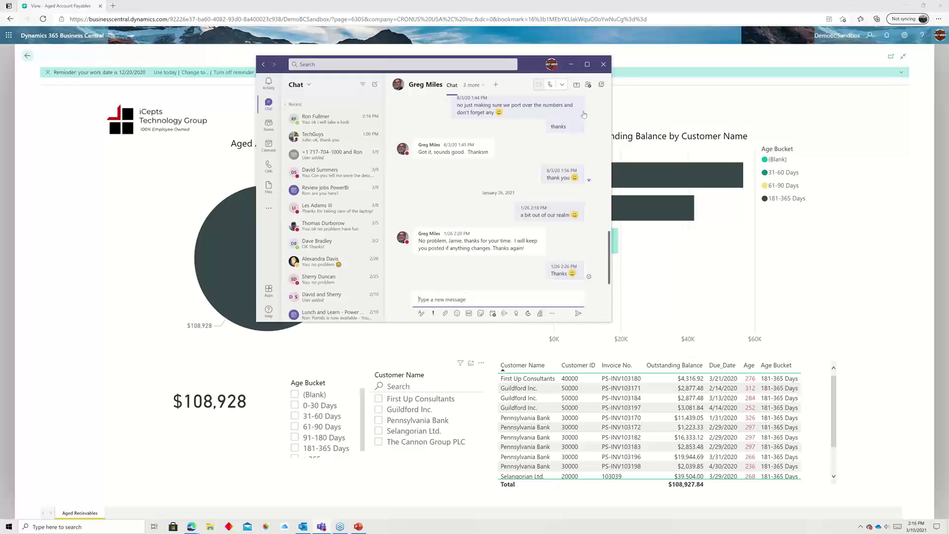
{"action": "left_click", "coordinate": [570, 65]}
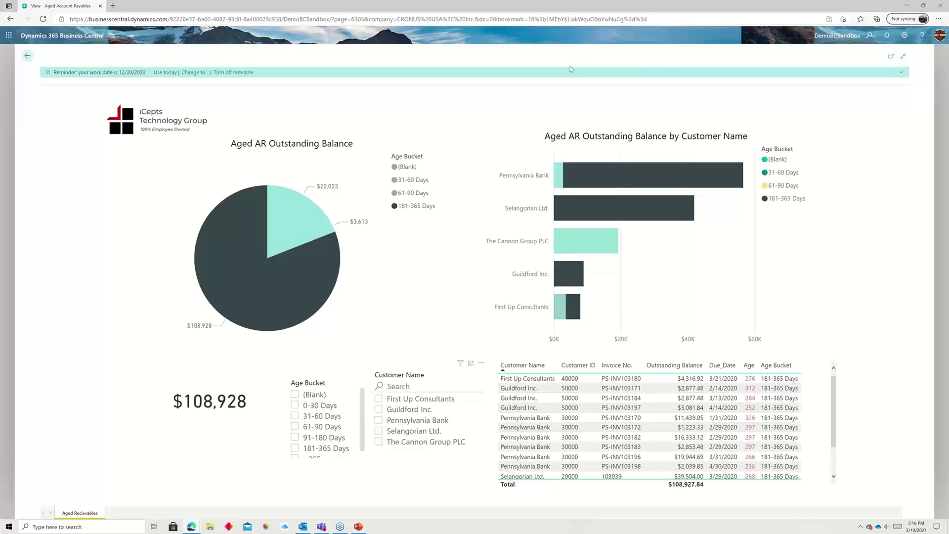